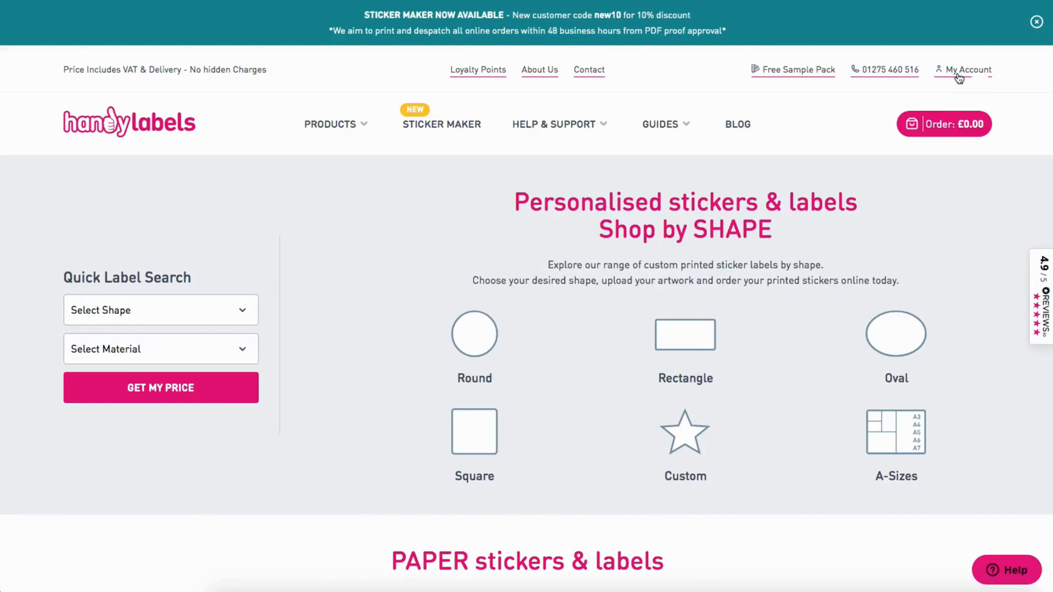
- Open the new customer account form and begin filling in the first and last name fields
{"action": "scroll", "coordinate": [915, 196], "scroll_direction": "down", "scroll_amount": 1}
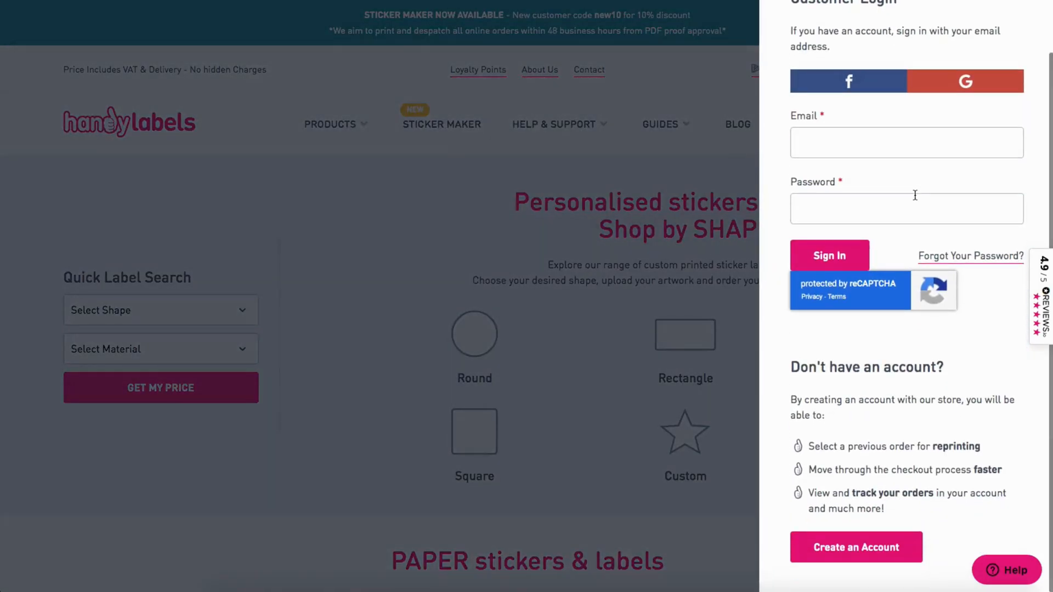
{"action": "left_click", "coordinate": [869, 548]}
{"action": "scroll", "coordinate": [775, 287], "scroll_direction": "down", "scroll_amount": 3}
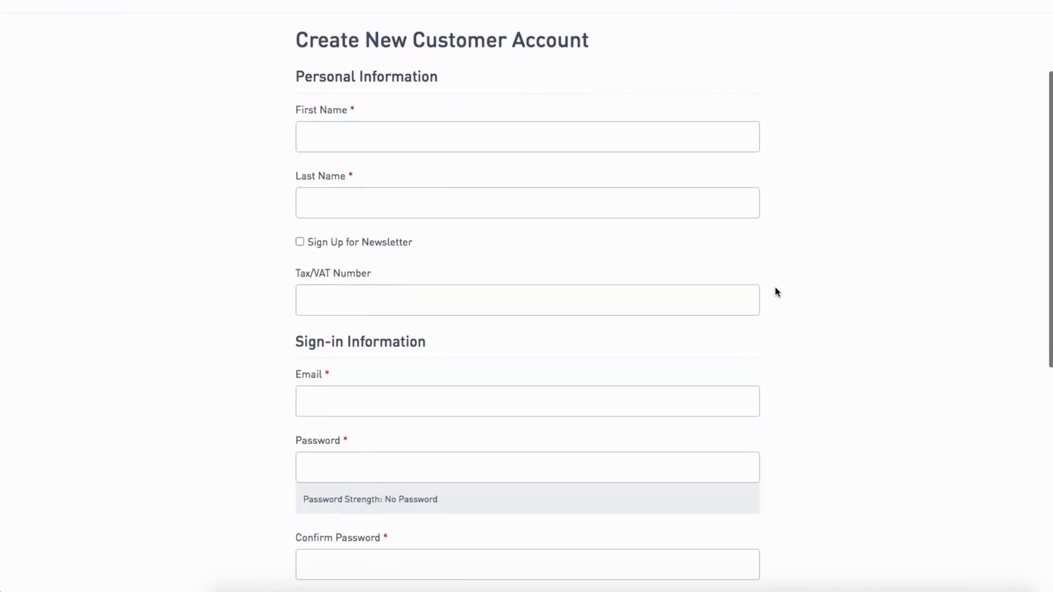
{"action": "left_click", "coordinate": [432, 144]}
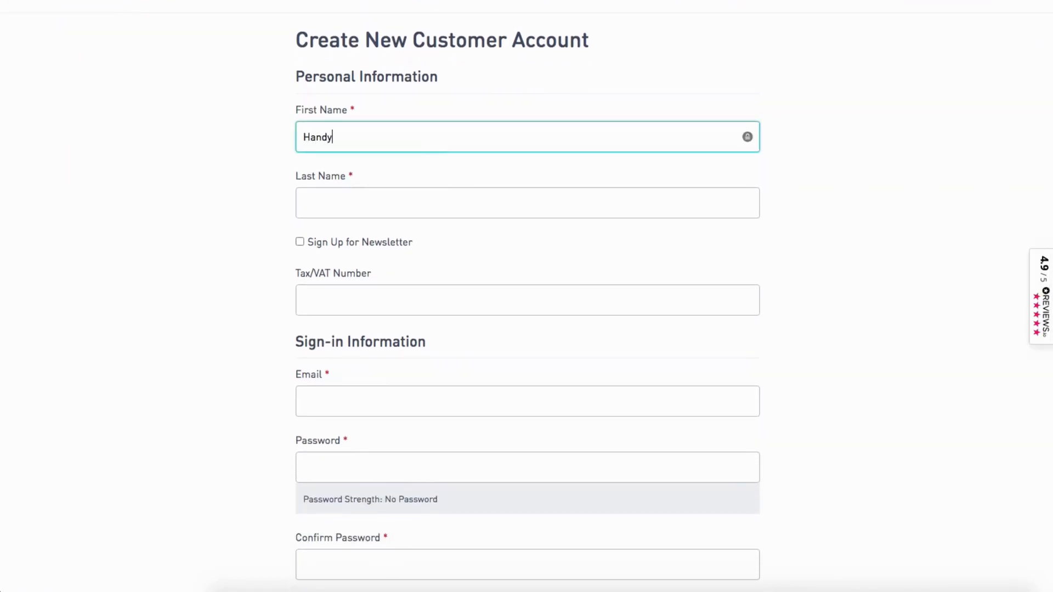
{"action": "left_click", "coordinate": [340, 195]}
{"action": "type", "text": "L"}
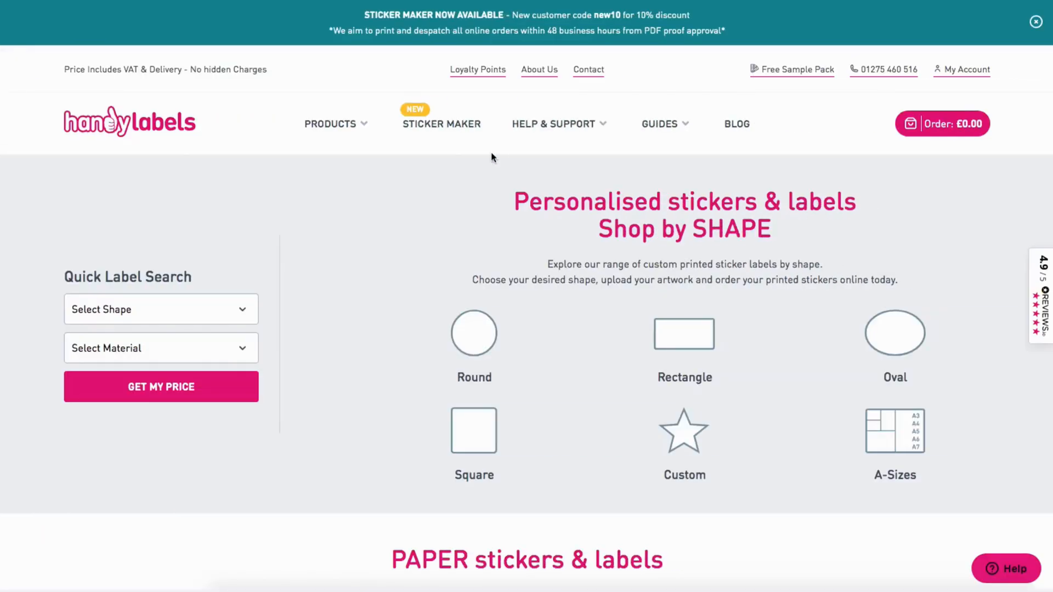
- Open the Sticker Maker template library and filter it to Rectangle shapes in the Candle Labels category
{"action": "left_click", "coordinate": [441, 129]}
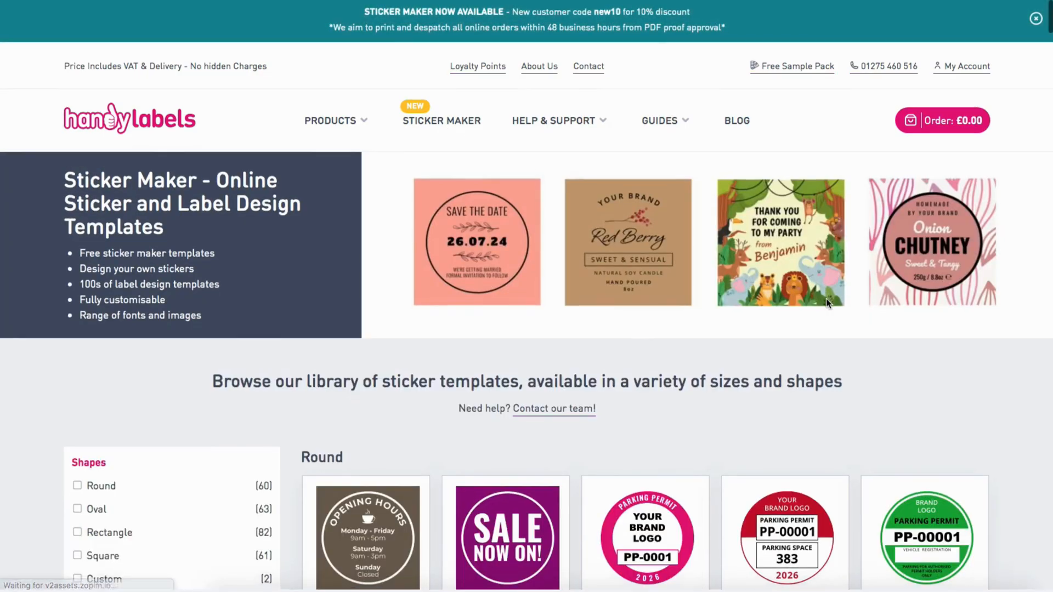
{"action": "scroll", "coordinate": [827, 299], "scroll_direction": "down", "scroll_amount": 2}
{"action": "scroll", "coordinate": [826, 299], "scroll_direction": "down", "scroll_amount": 2}
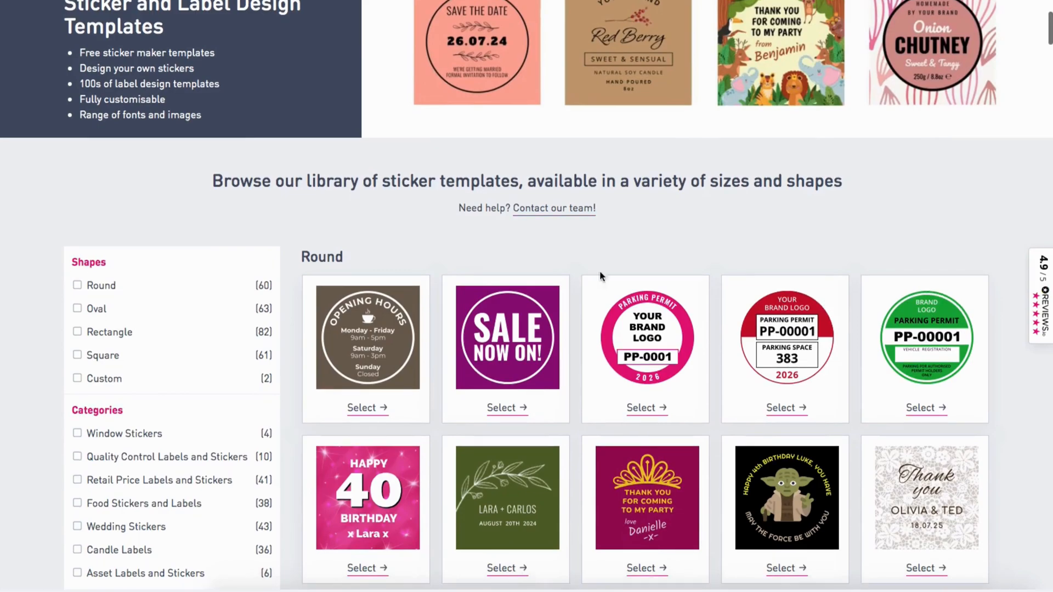
{"action": "left_click", "coordinate": [77, 331]}
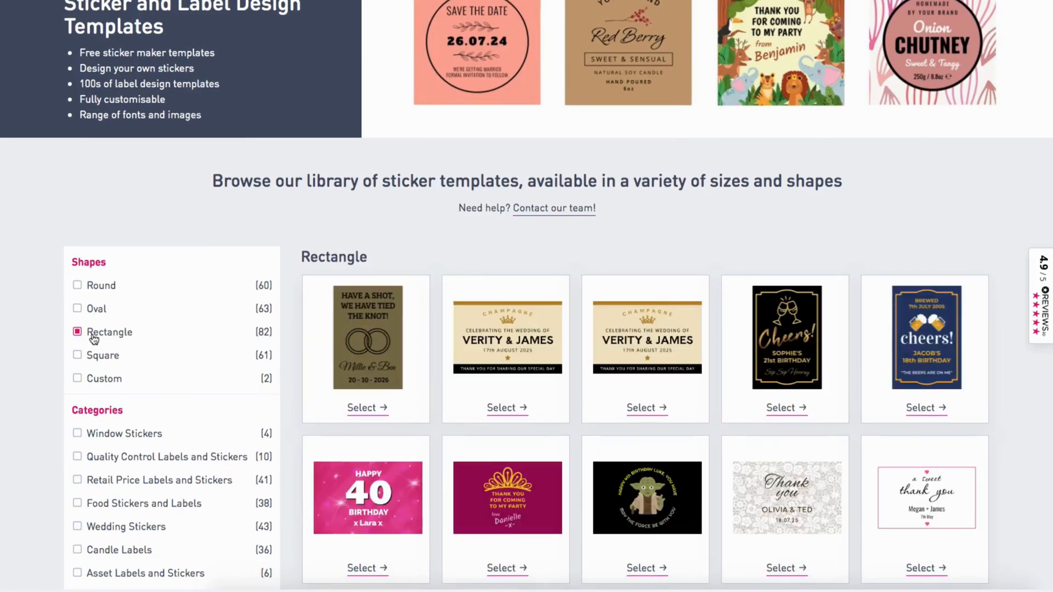
{"action": "scroll", "coordinate": [159, 332], "scroll_direction": "down", "scroll_amount": 3}
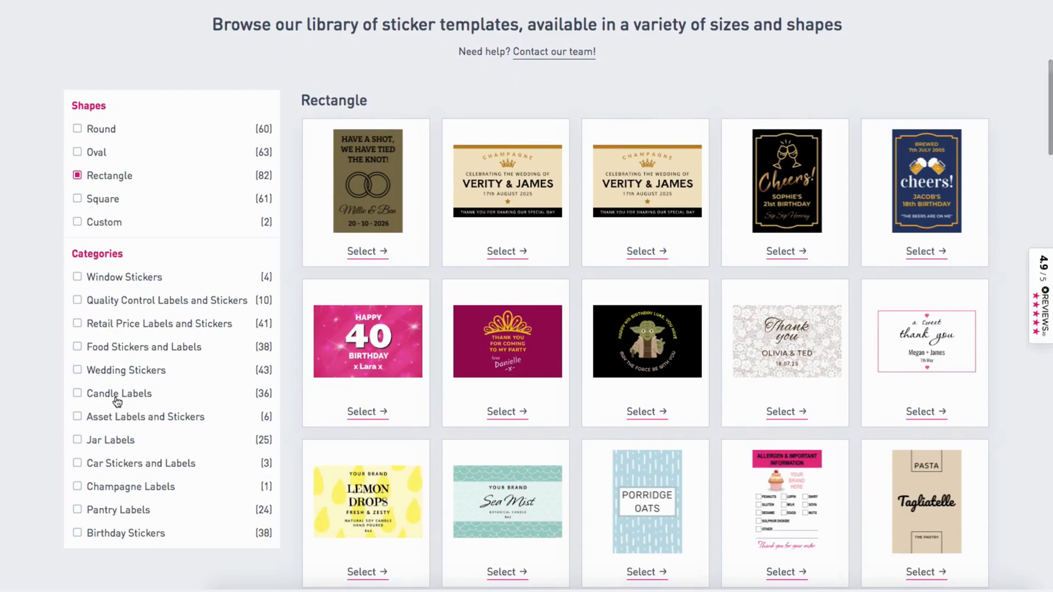
{"action": "left_click", "coordinate": [117, 396]}
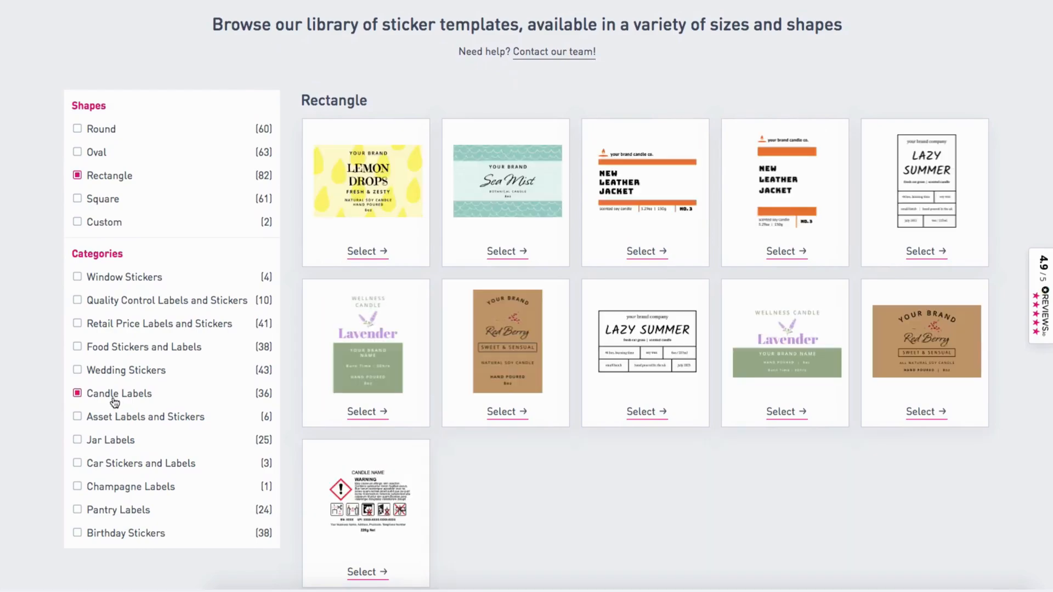
- Select the Sea Mist label template, set its material to White Gloss Vinyl, and proceed to personalise it
{"action": "scroll", "coordinate": [595, 496], "scroll_direction": "down", "scroll_amount": 1}
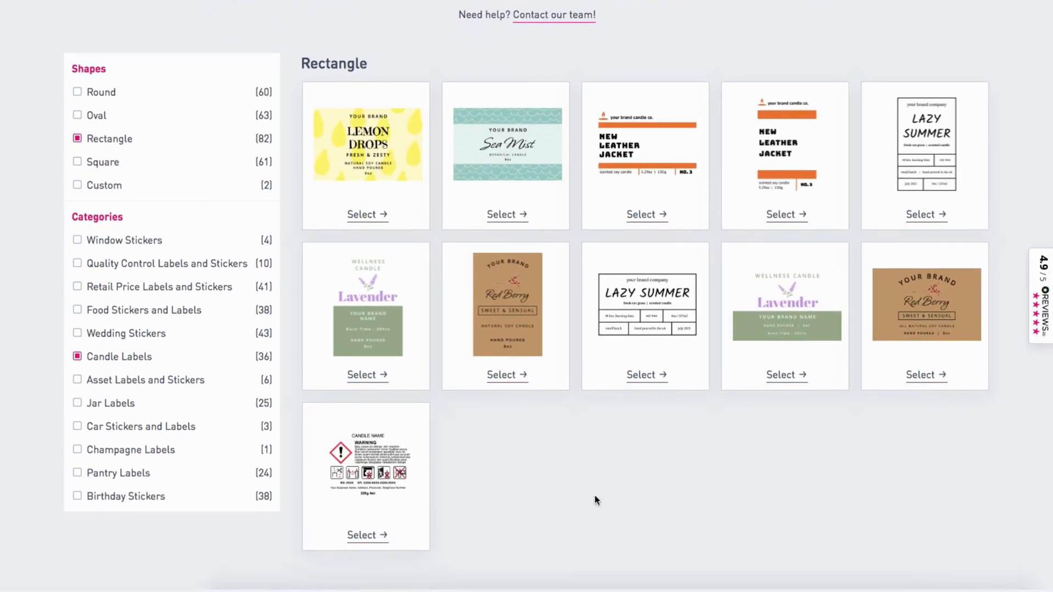
{"action": "left_click", "coordinate": [505, 215]}
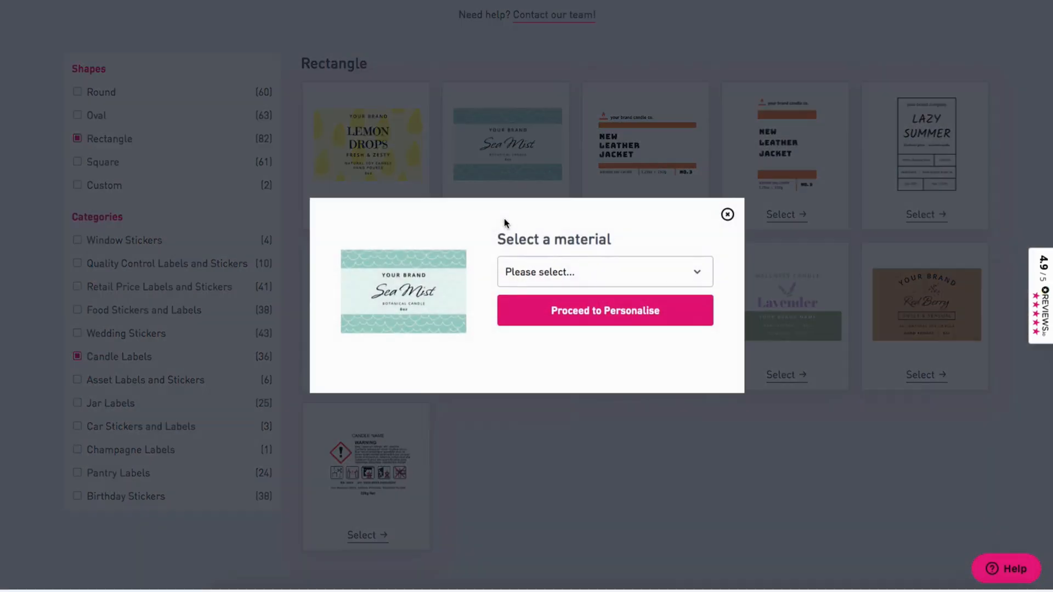
{"action": "left_click", "coordinate": [522, 271]}
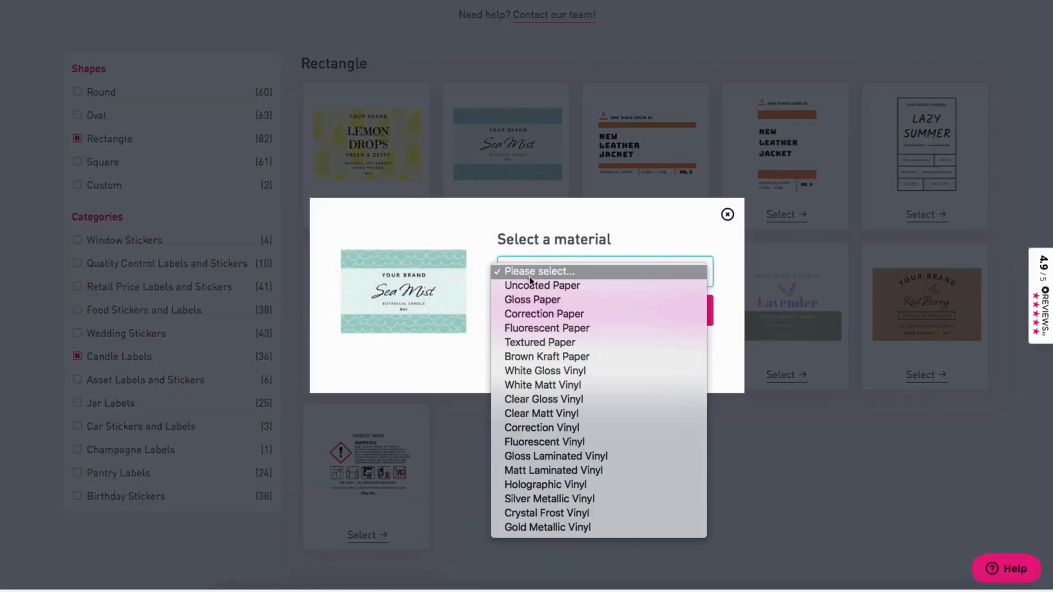
{"action": "left_click", "coordinate": [591, 382]}
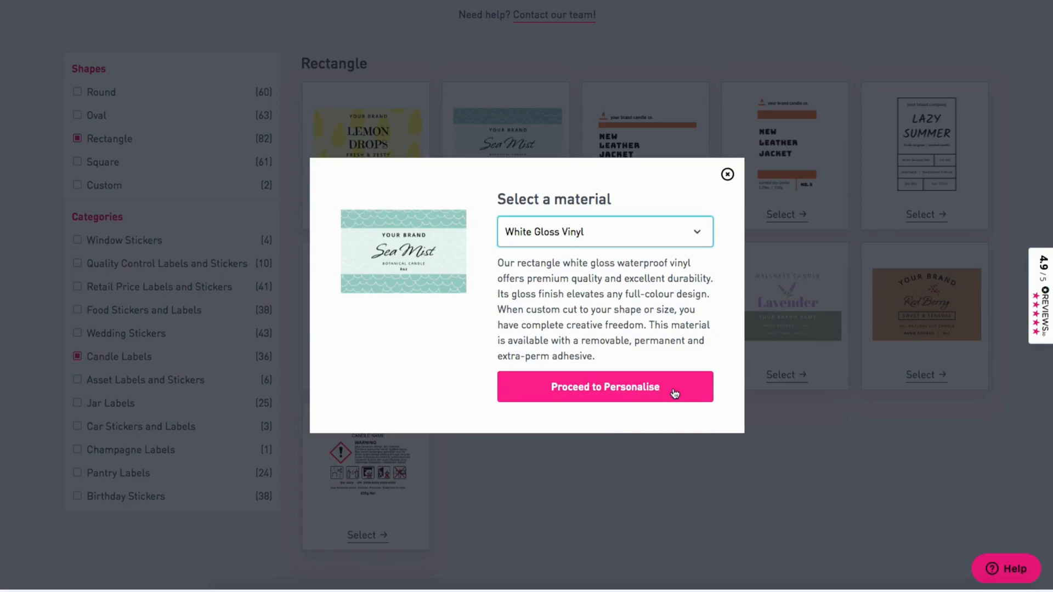
{"action": "left_click", "coordinate": [674, 392]}
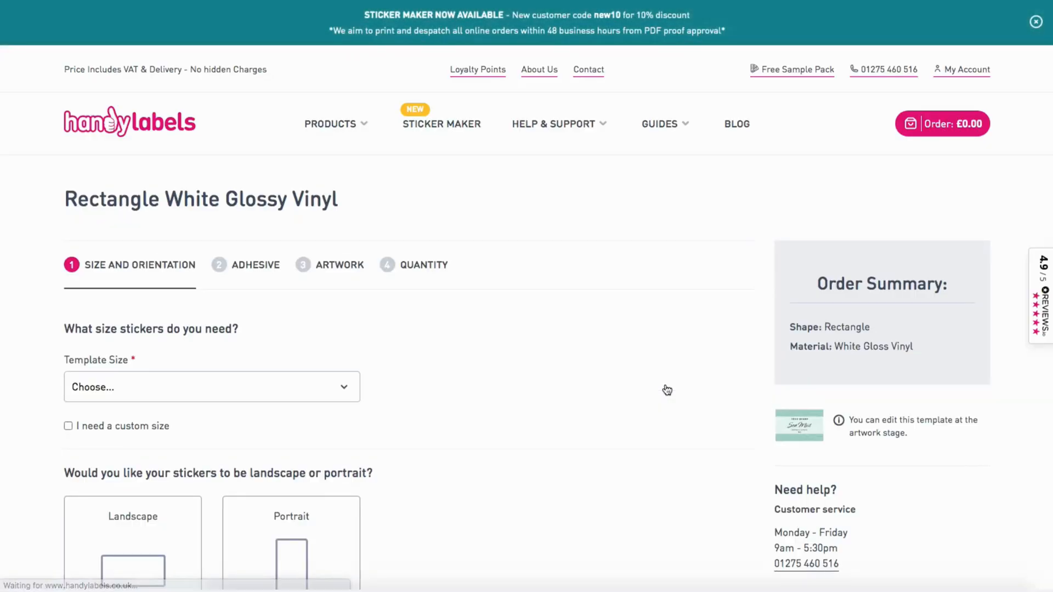
- Set the sticker's template size to 68mm x 63mm with Landscape orientation, and continue to the adhesive stage
{"action": "scroll", "coordinate": [666, 389], "scroll_direction": "down", "scroll_amount": 2}
{"action": "left_click", "coordinate": [280, 318]}
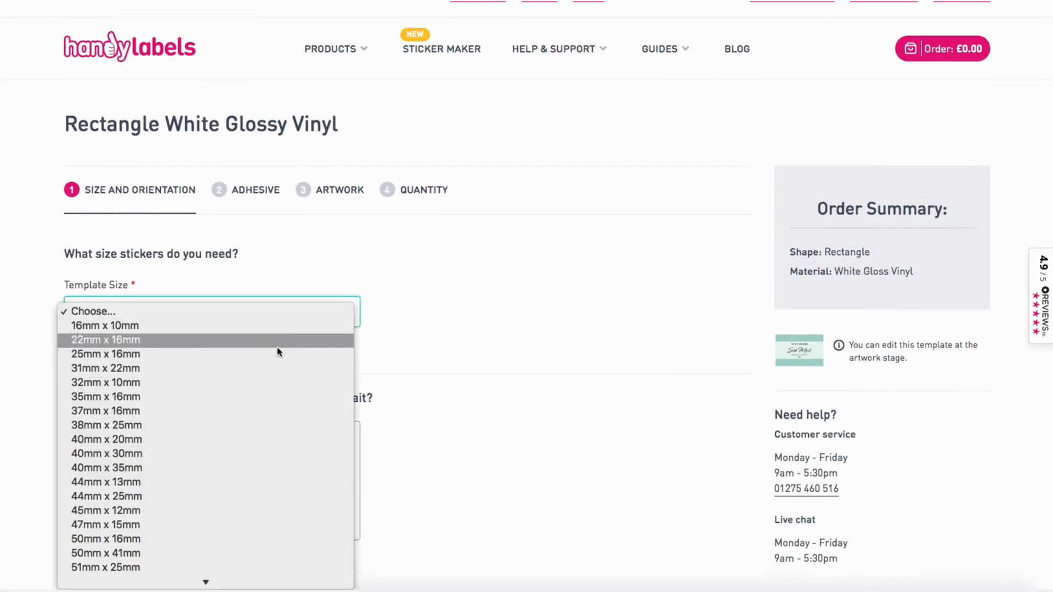
{"action": "scroll", "coordinate": [282, 373], "scroll_direction": "down", "scroll_amount": 5}
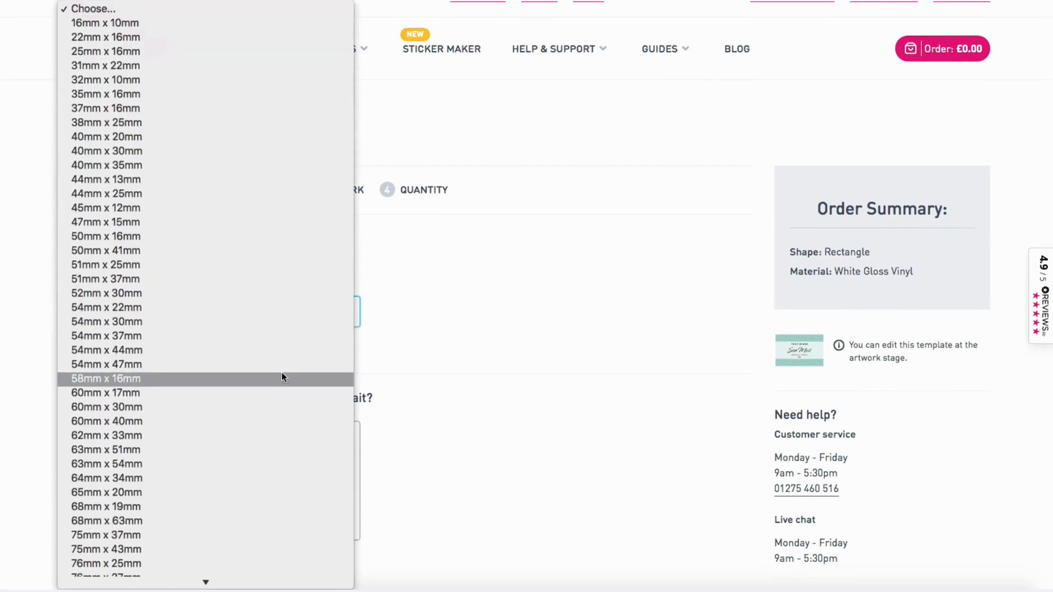
{"action": "scroll", "coordinate": [281, 374], "scroll_direction": "down", "scroll_amount": 2}
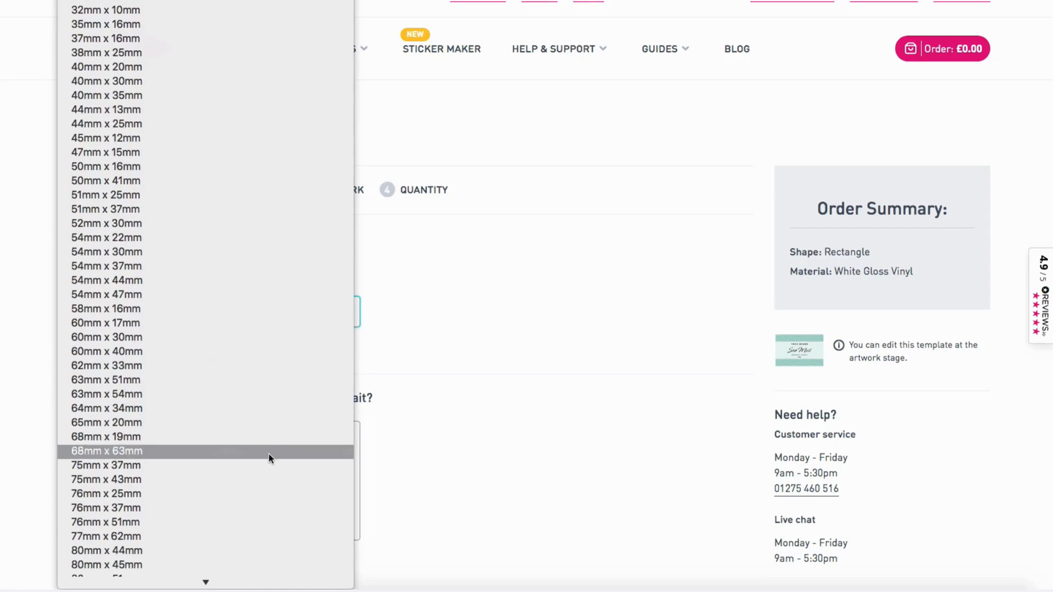
{"action": "left_click", "coordinate": [269, 458]}
{"action": "scroll", "coordinate": [510, 414], "scroll_direction": "down", "scroll_amount": 1}
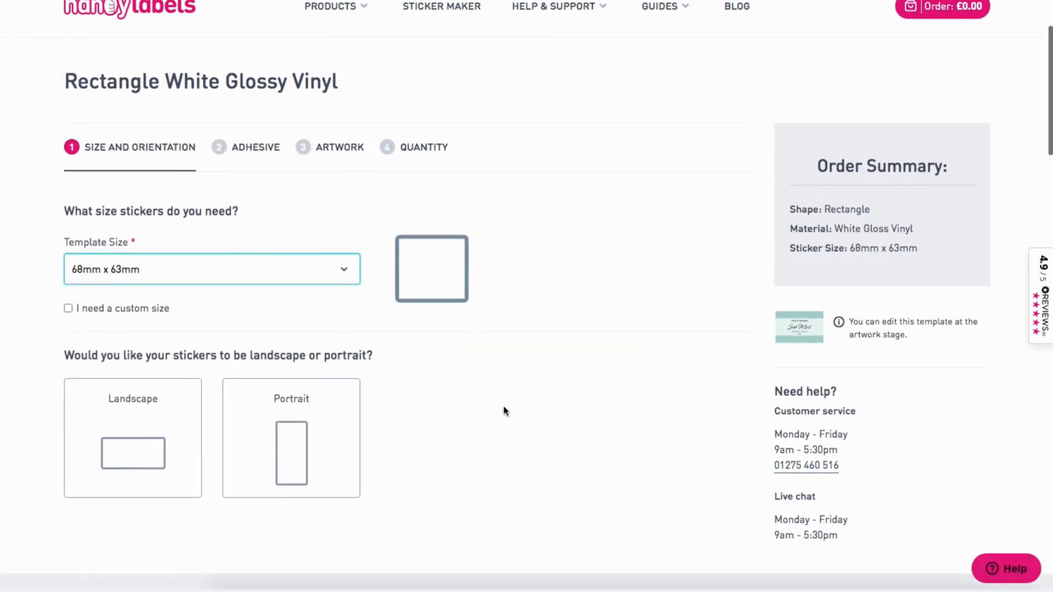
{"action": "left_click", "coordinate": [132, 433]}
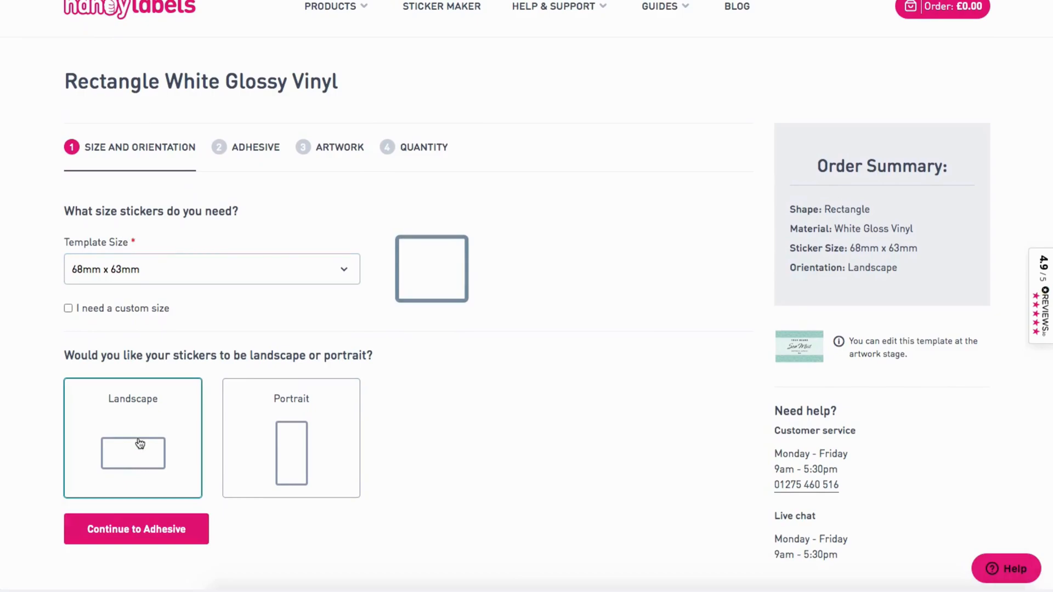
{"action": "left_click", "coordinate": [147, 529]}
- Choose the Permanent adhesive and continue to the artwork stage
{"action": "scroll", "coordinate": [369, 512], "scroll_direction": "down", "scroll_amount": 1}
{"action": "left_click", "coordinate": [171, 307]}
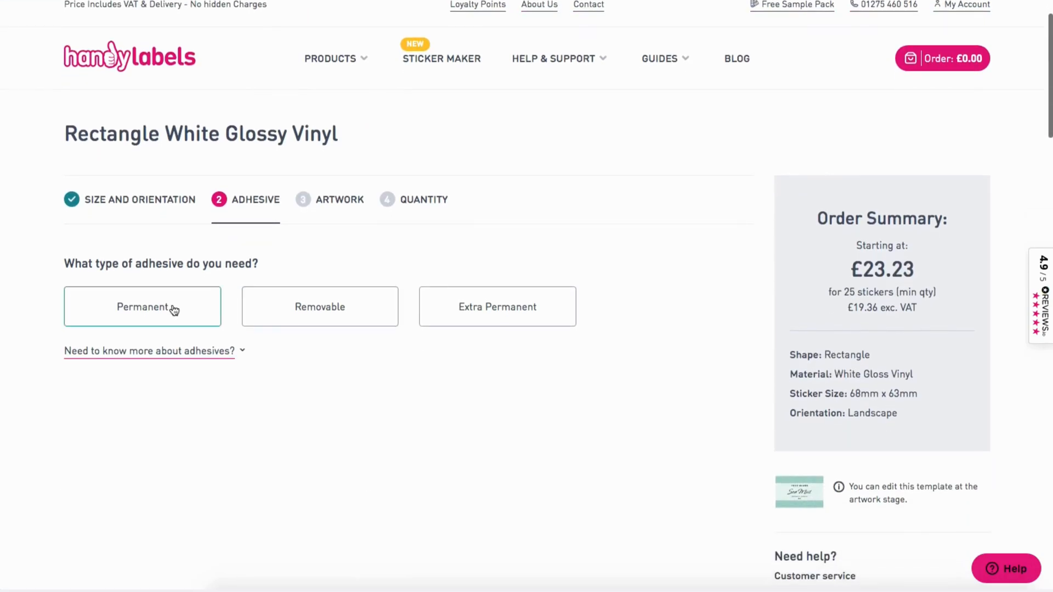
{"action": "left_click", "coordinate": [171, 388]}
- Decline sequential numbering and variable data, and choose to create the artwork with the online design tool
{"action": "scroll", "coordinate": [127, 376], "scroll_direction": "down", "scroll_amount": 3}
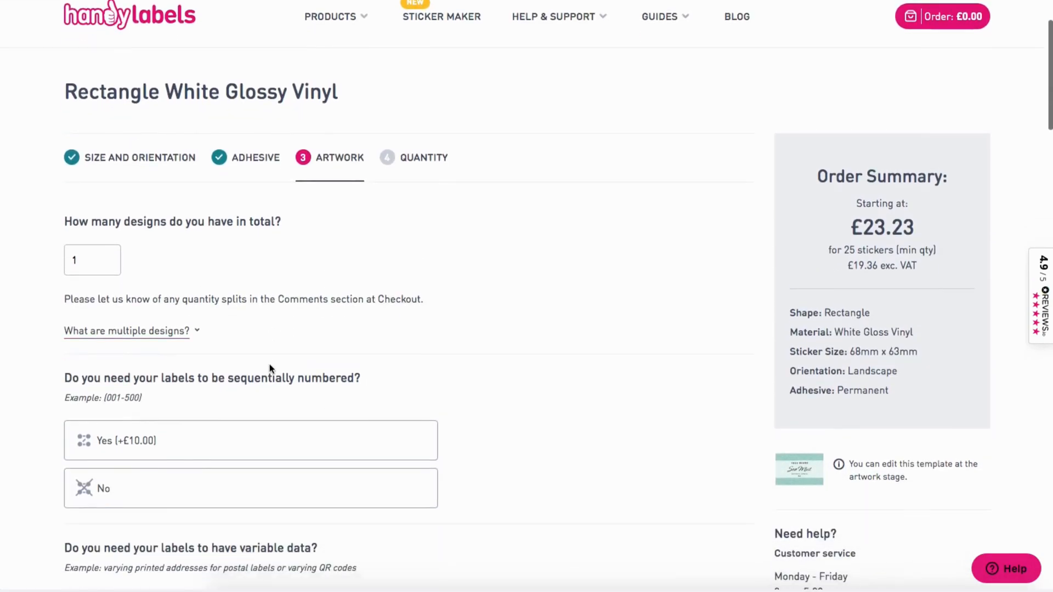
{"action": "left_click", "coordinate": [127, 377]}
{"action": "scroll", "coordinate": [212, 340], "scroll_direction": "down", "scroll_amount": 3}
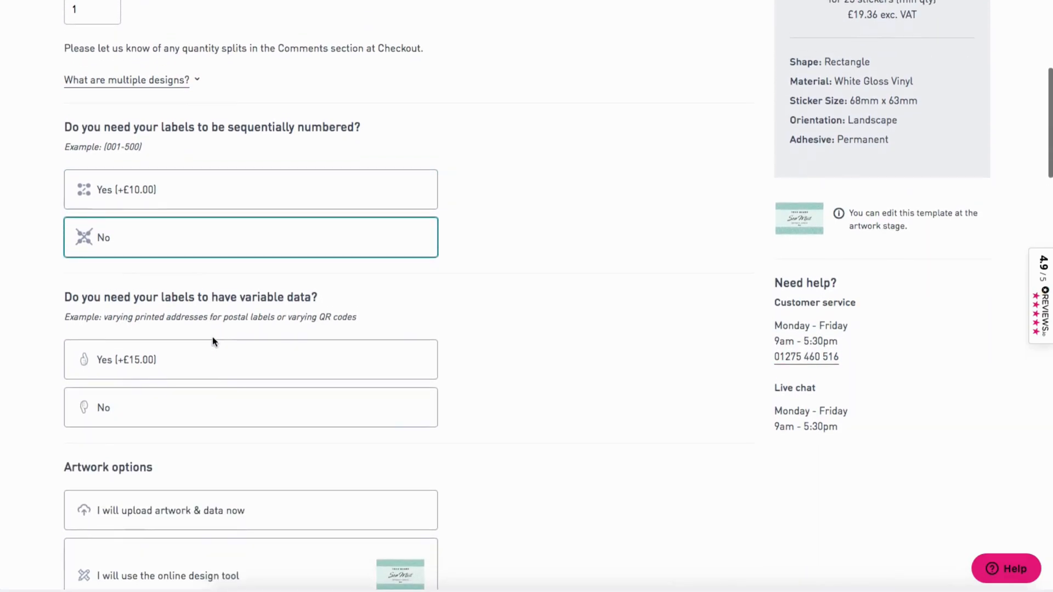
{"action": "scroll", "coordinate": [212, 340], "scroll_direction": "down", "scroll_amount": 1}
{"action": "left_click", "coordinate": [212, 340]}
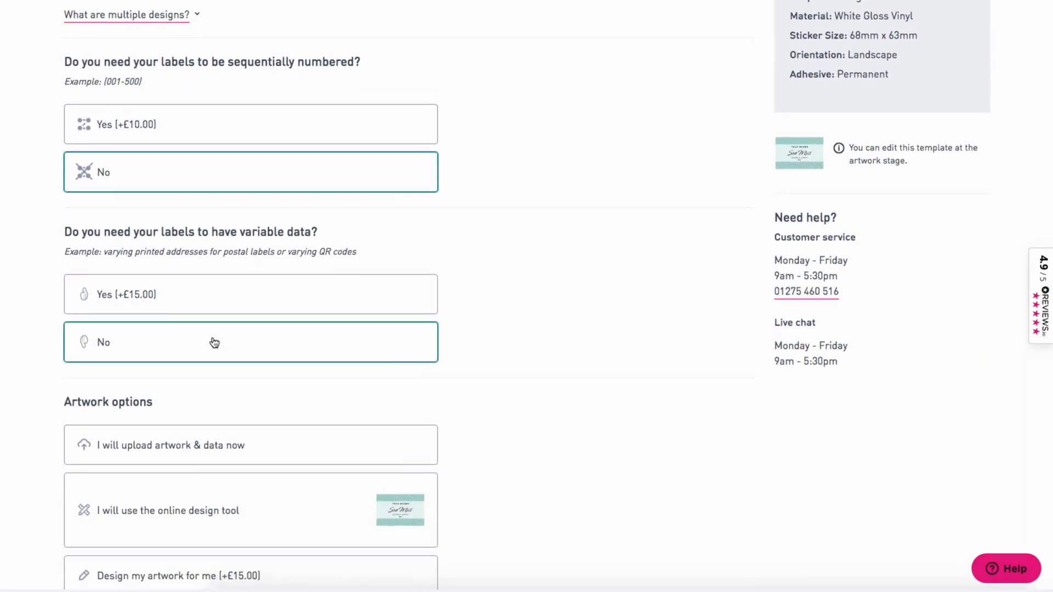
{"action": "scroll", "coordinate": [211, 401], "scroll_direction": "down", "scroll_amount": 1}
{"action": "left_click", "coordinate": [266, 466]}
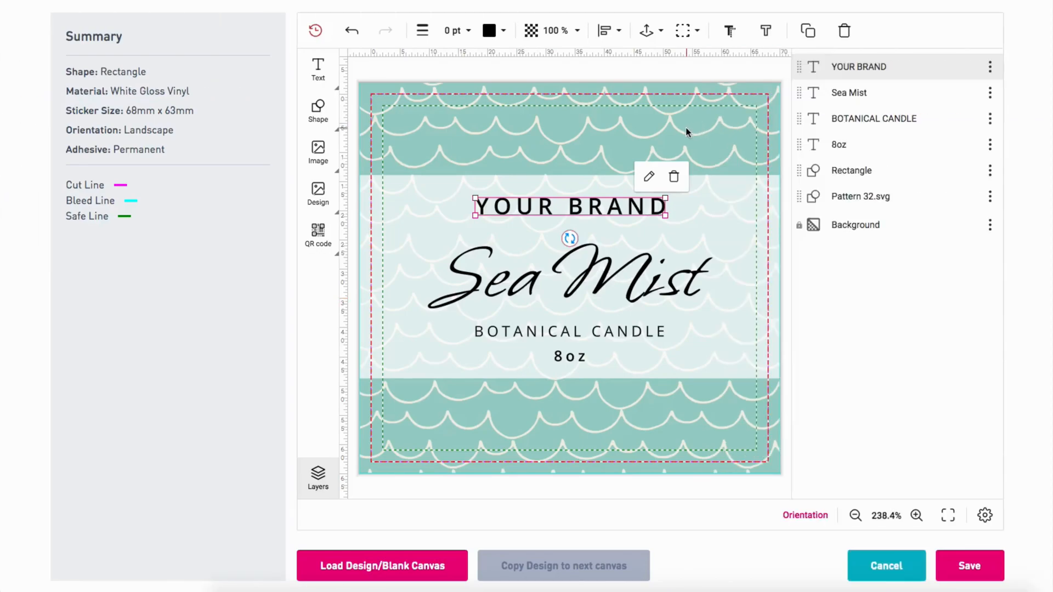
- Delete the teal wave pattern from the label and insert Pattern 416.svg from the Patterns 401-425 public backgrounds folder
{"action": "left_click", "coordinate": [684, 129]}
{"action": "key", "text": "Delete"}
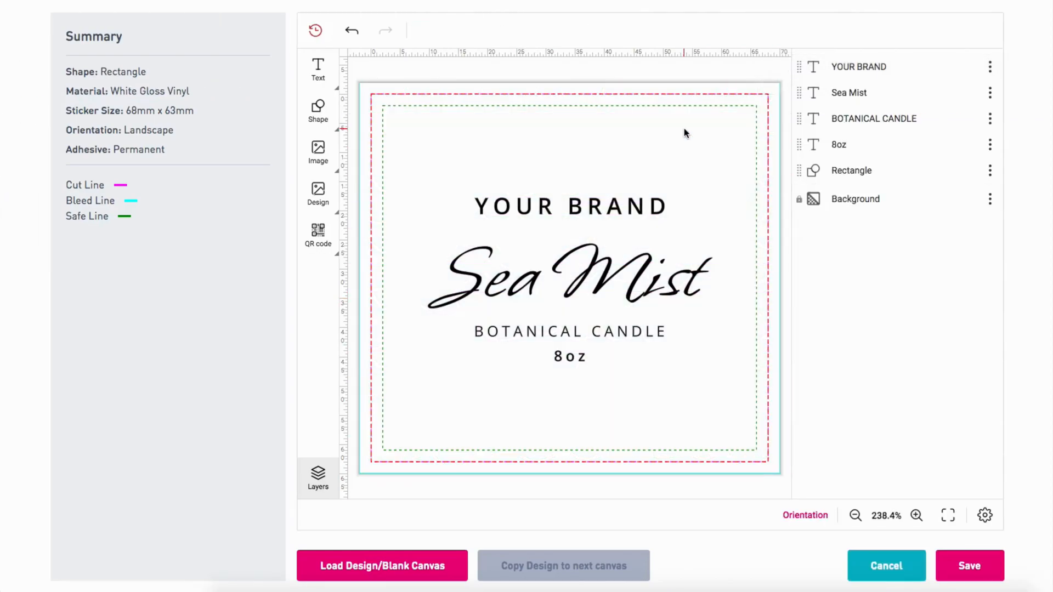
{"action": "left_click", "coordinate": [318, 149]}
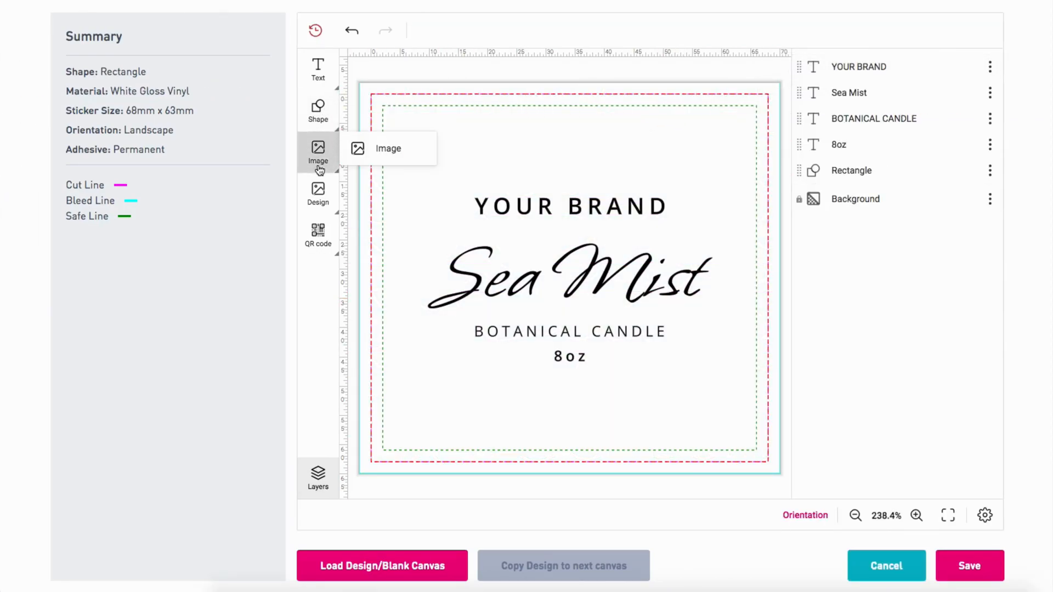
{"action": "left_click", "coordinate": [395, 152]}
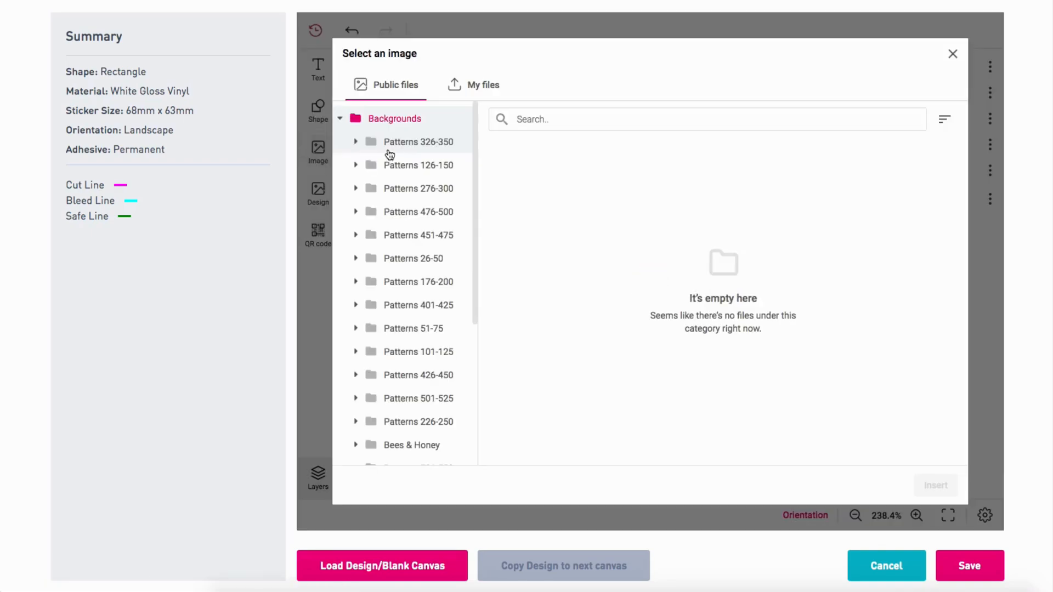
{"action": "scroll", "coordinate": [421, 158], "scroll_direction": "down", "scroll_amount": 2}
{"action": "left_click", "coordinate": [419, 155]}
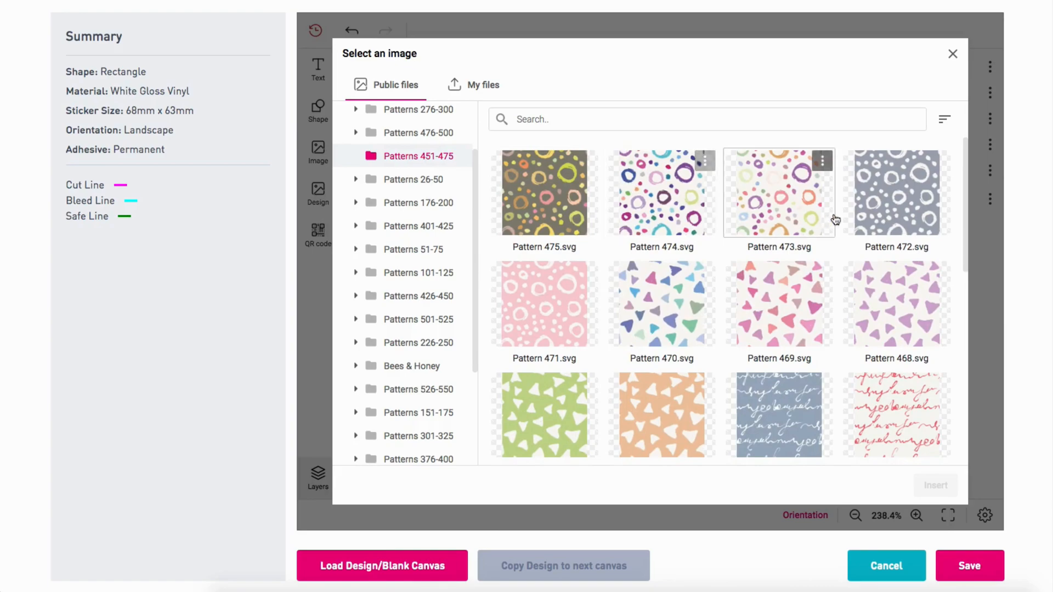
{"action": "scroll", "coordinate": [862, 222], "scroll_direction": "down", "scroll_amount": 2}
{"action": "scroll", "coordinate": [861, 221], "scroll_direction": "down", "scroll_amount": 5}
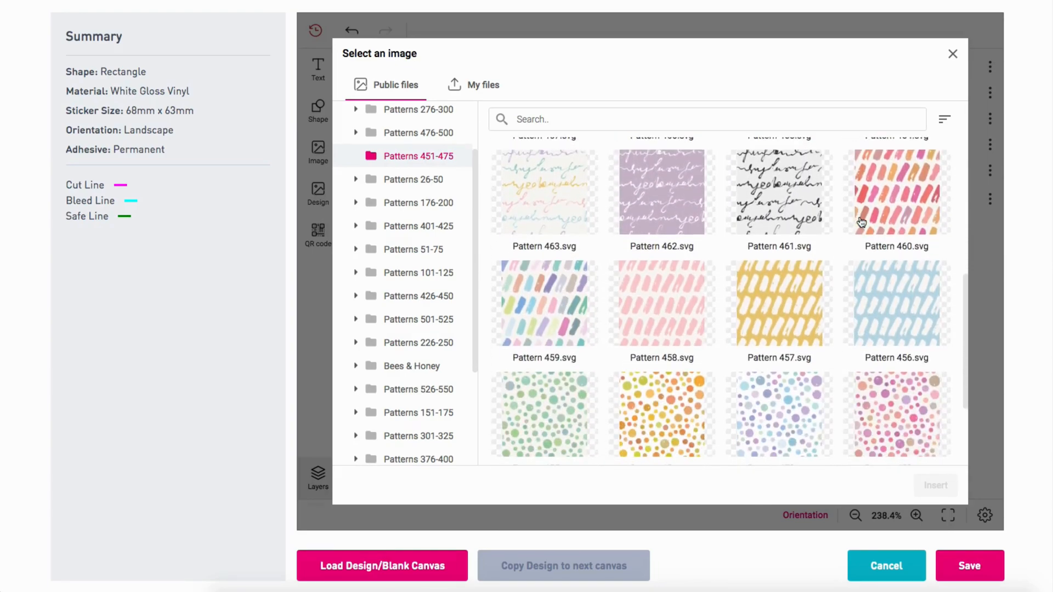
{"action": "left_click", "coordinate": [443, 227]}
{"action": "scroll", "coordinate": [869, 266], "scroll_direction": "down", "scroll_amount": 2}
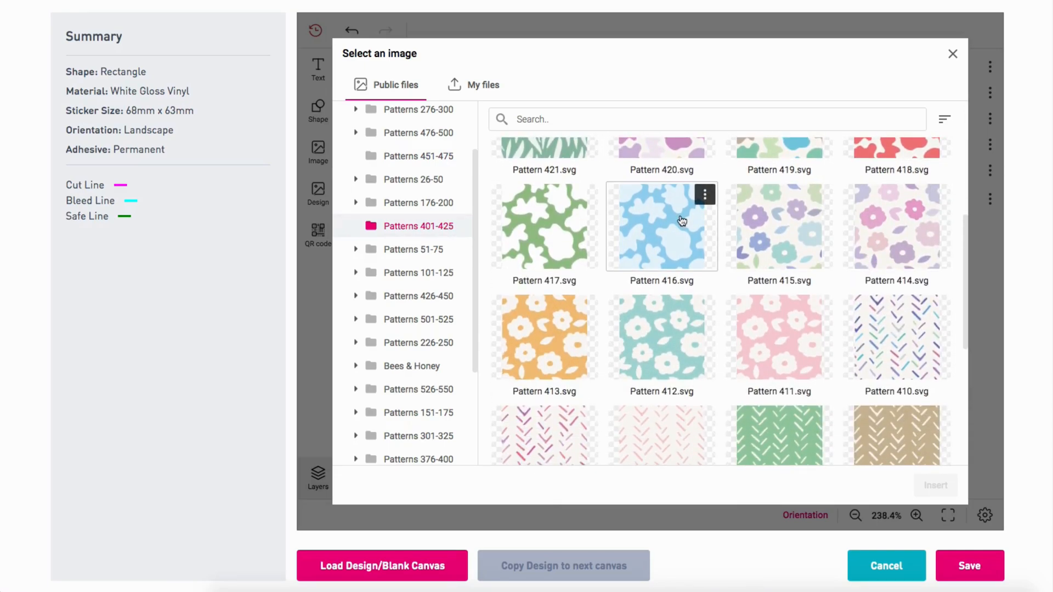
{"action": "left_click", "coordinate": [682, 220]}
{"action": "left_click", "coordinate": [933, 486]}
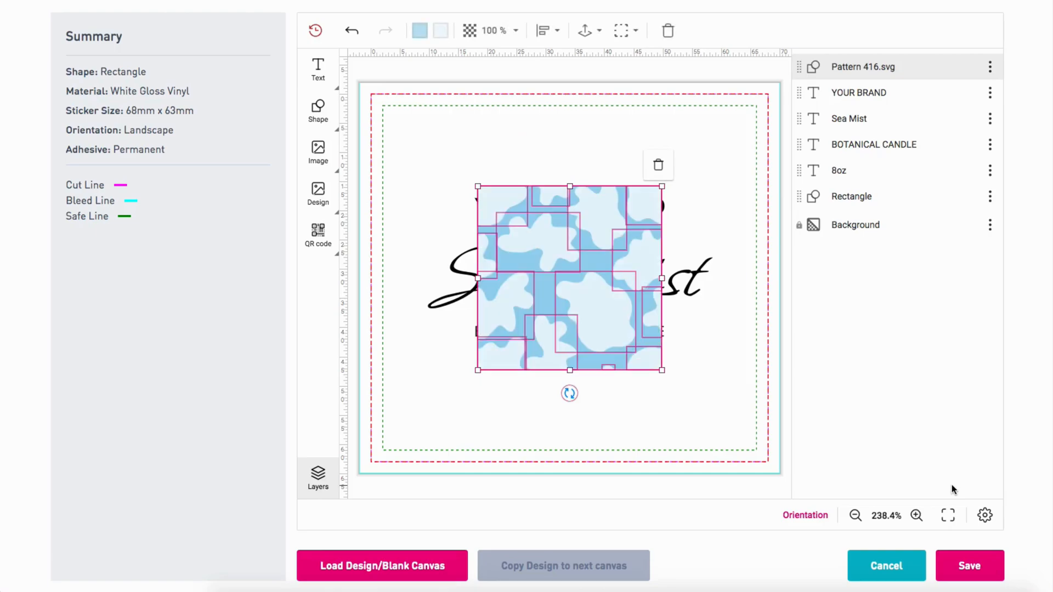
- Move and enlarge the blue pattern to cover the whole canvas out to the bleed line, and send it to the bottom
{"action": "left_click_drag", "start_coordinate": [578, 240], "coordinate": [453, 132]}
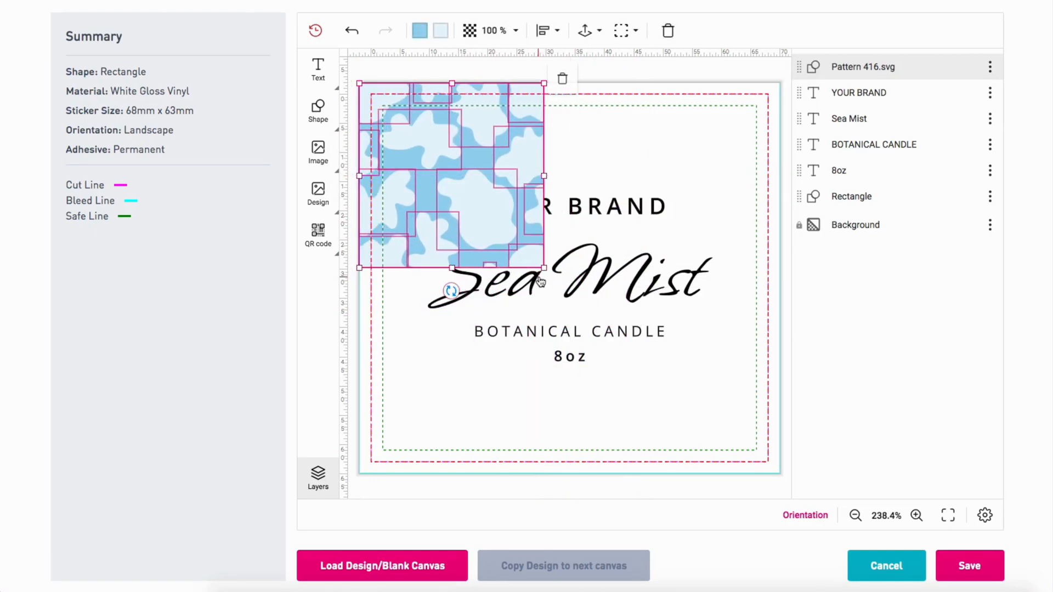
{"action": "left_click_drag", "start_coordinate": [545, 269], "coordinate": [779, 475]}
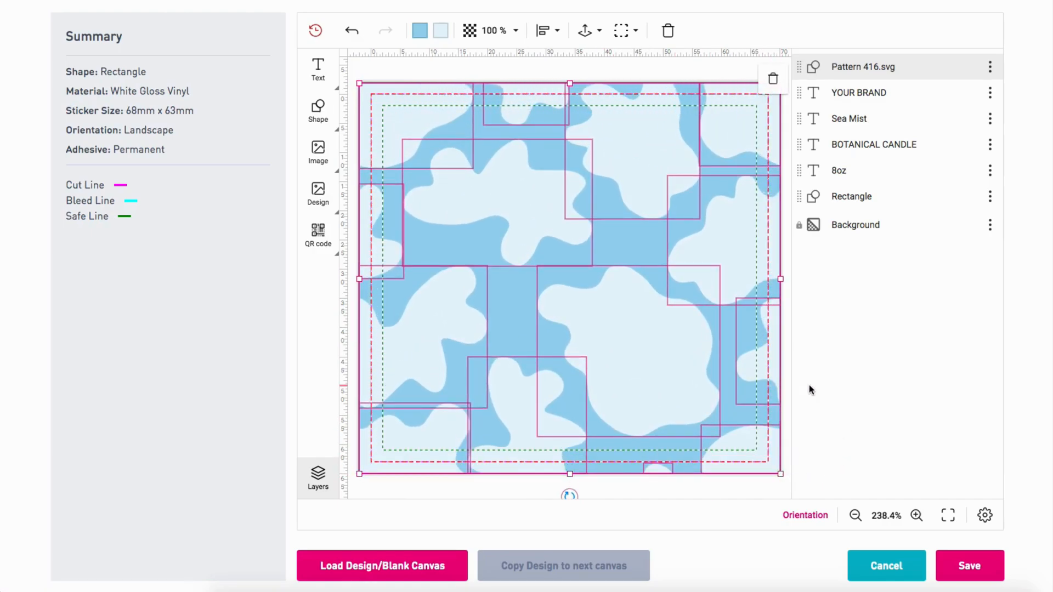
{"action": "left_click", "coordinate": [989, 68]}
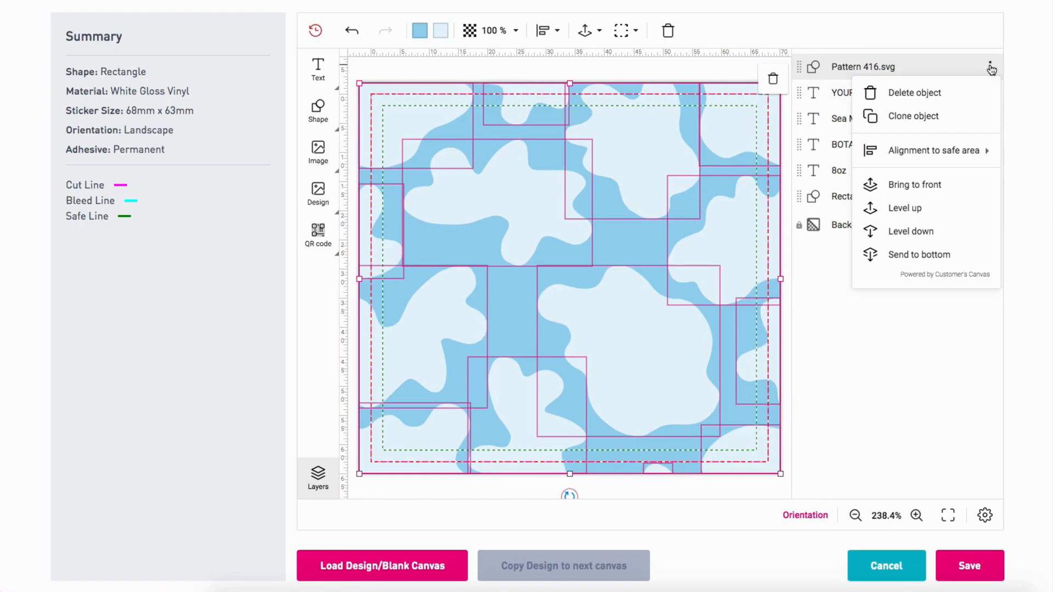
{"action": "left_click", "coordinate": [917, 257]}
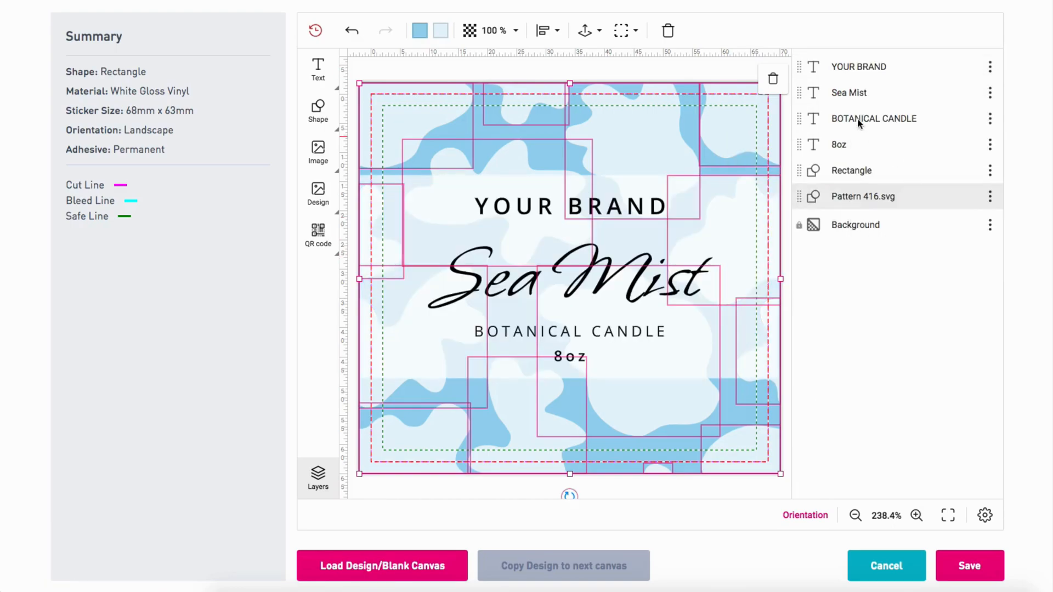
- Replace the "YOUR BRAND" heading text on the label with "Breezy Candles"
{"action": "left_click", "coordinate": [716, 65]}
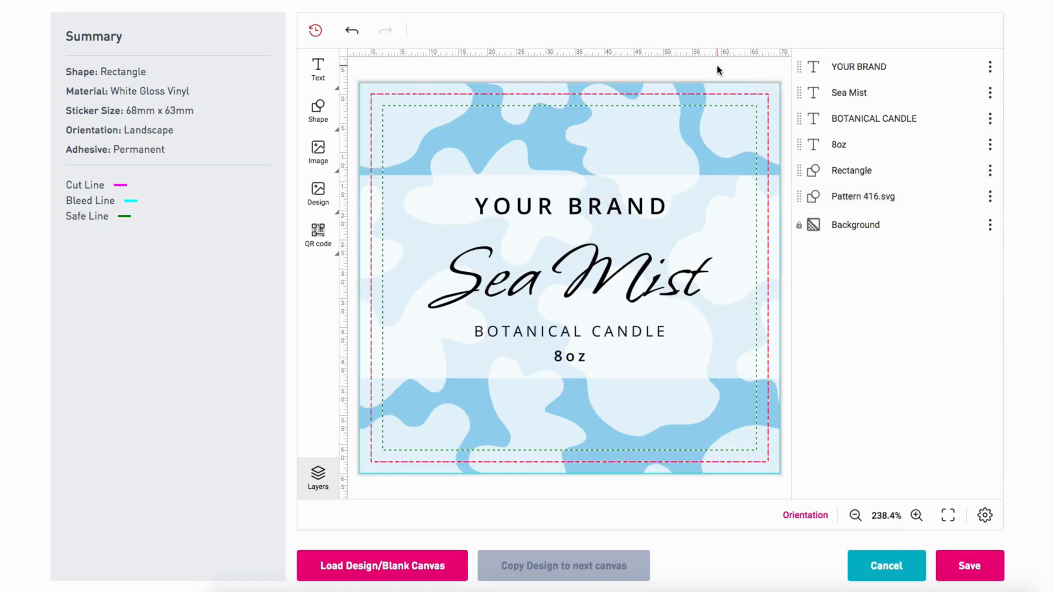
{"action": "left_click", "coordinate": [627, 207]}
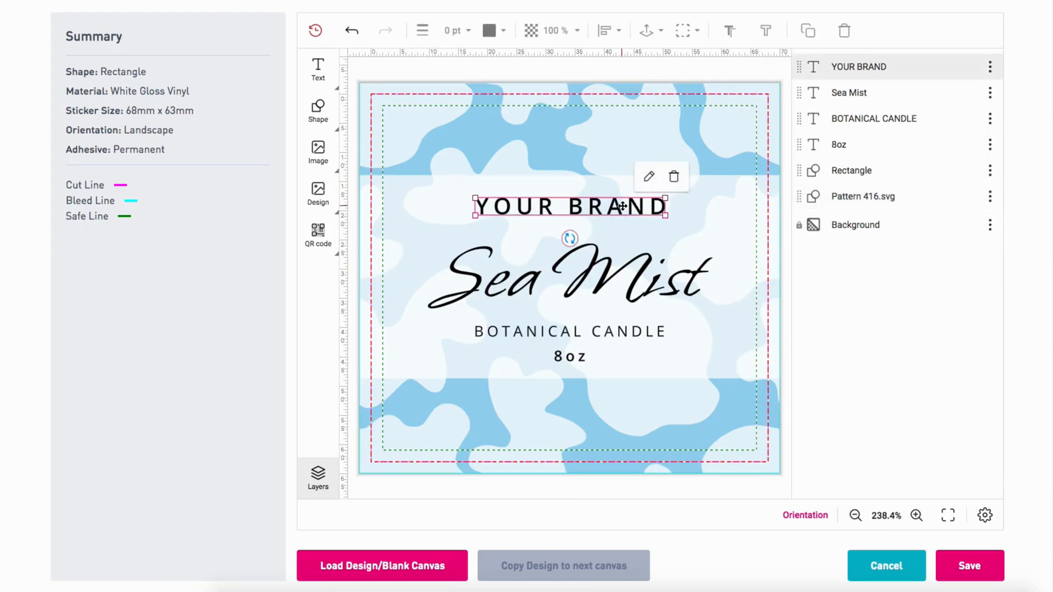
{"action": "left_click", "coordinate": [659, 206]}
{"action": "left_click_drag", "start_coordinate": [657, 206], "coordinate": [483, 206]}
{"action": "type", "text": "Br"}
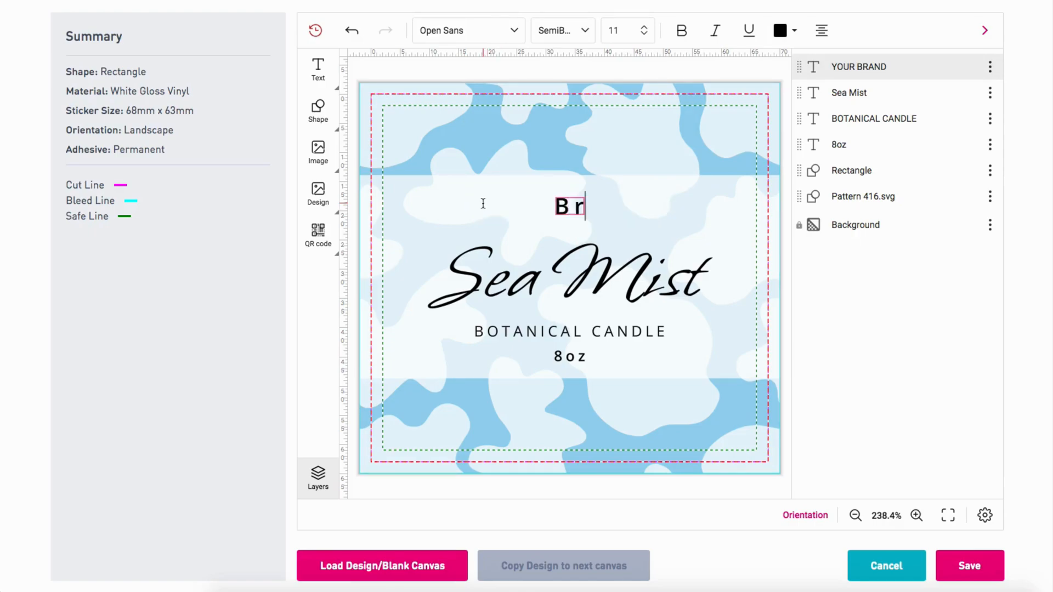
{"action": "type", "text": "eezy Ca"}
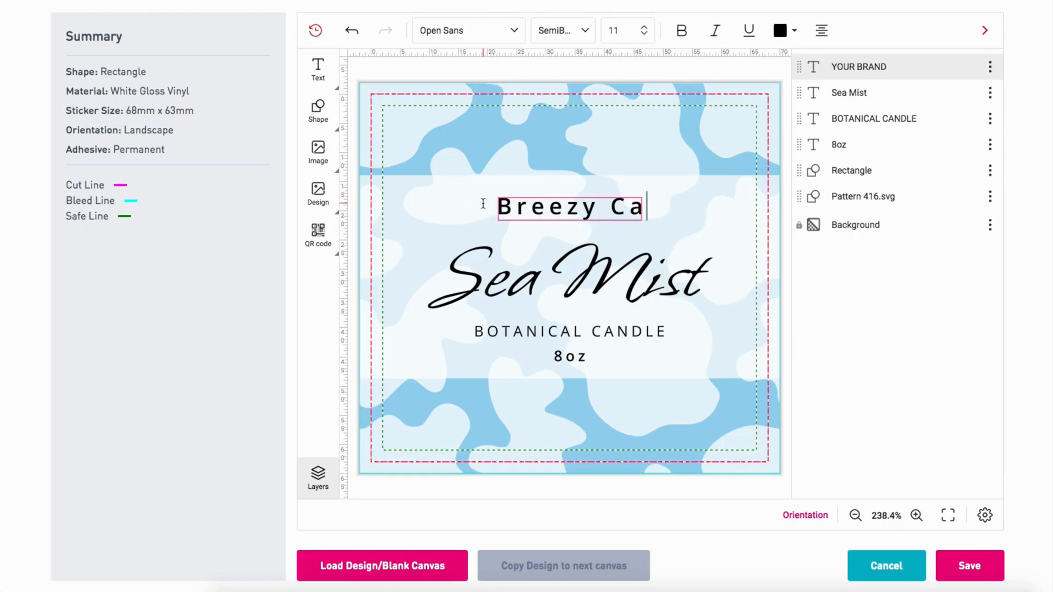
{"action": "type", "text": "ndles"}
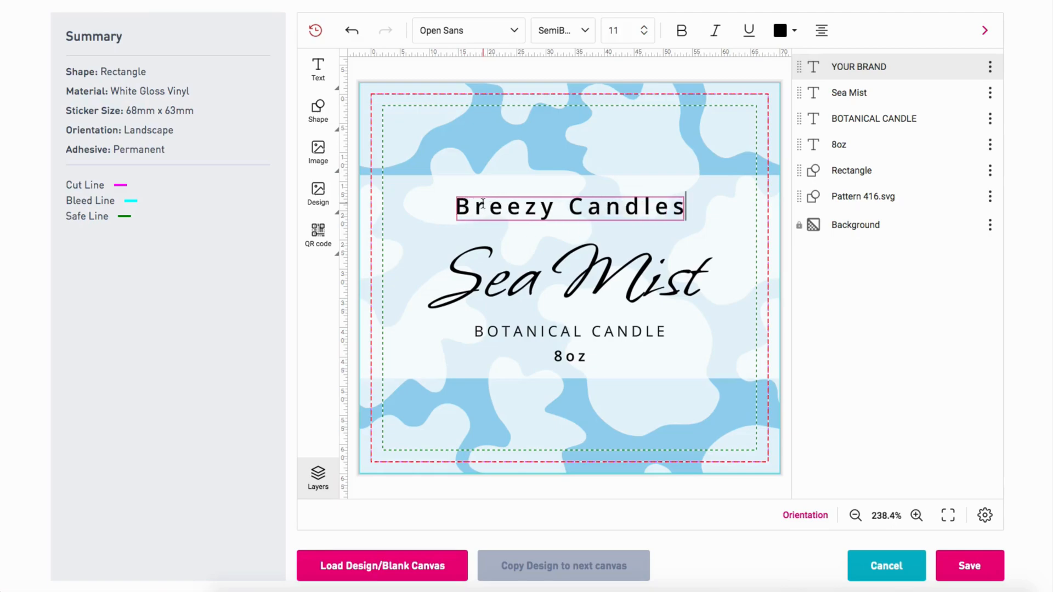
- Replace the "Sea Mist" script text in the middle of the label with "Cotton Fresh"
{"action": "left_click", "coordinate": [598, 282]}
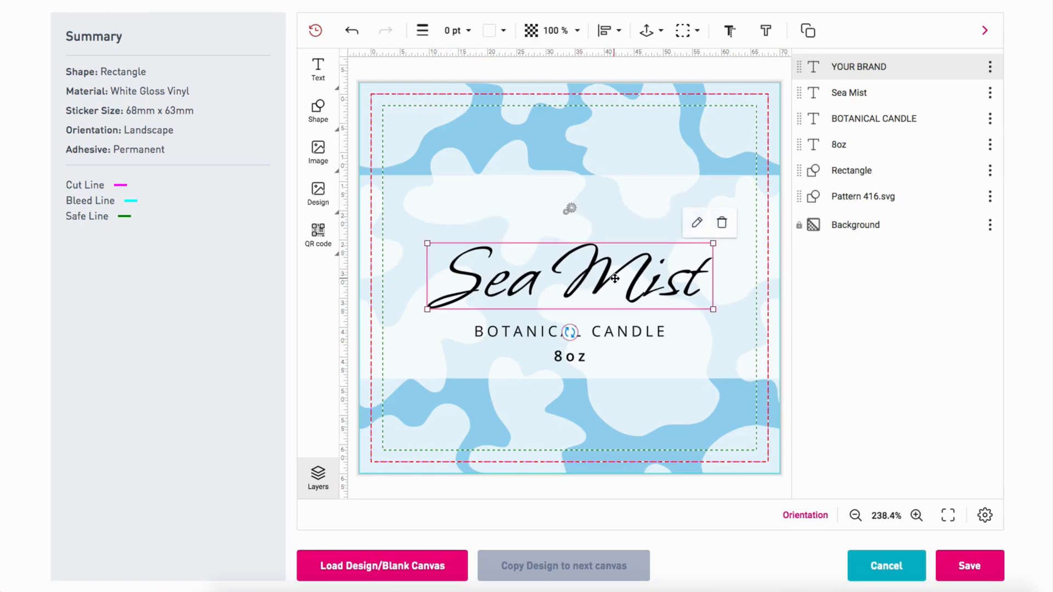
{"action": "left_click_drag", "start_coordinate": [704, 274], "coordinate": [456, 279]}
{"action": "type", "text": "Co"}
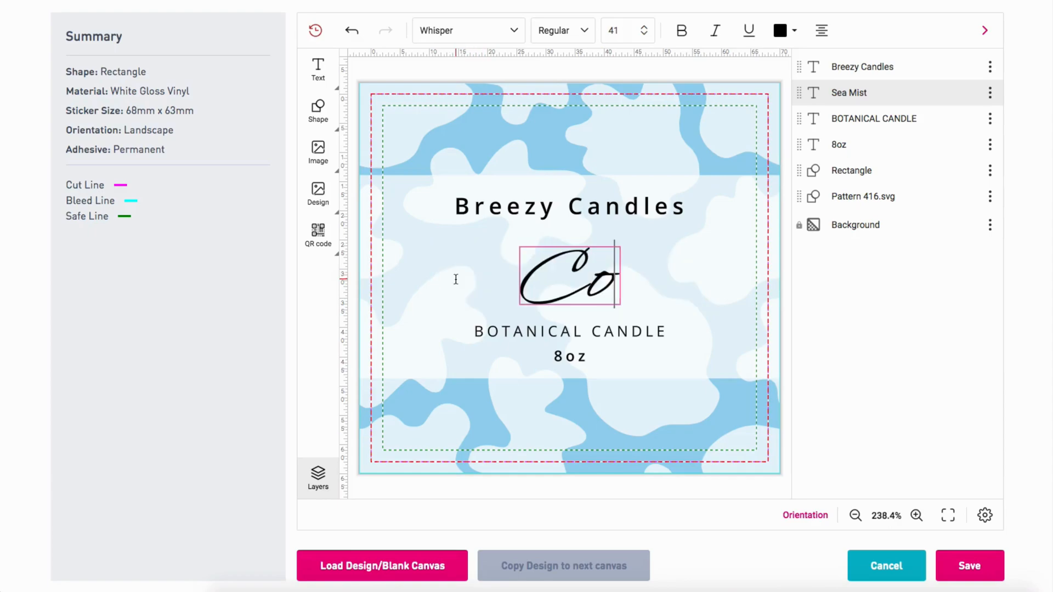
{"action": "type", "text": "tton Fresh"}
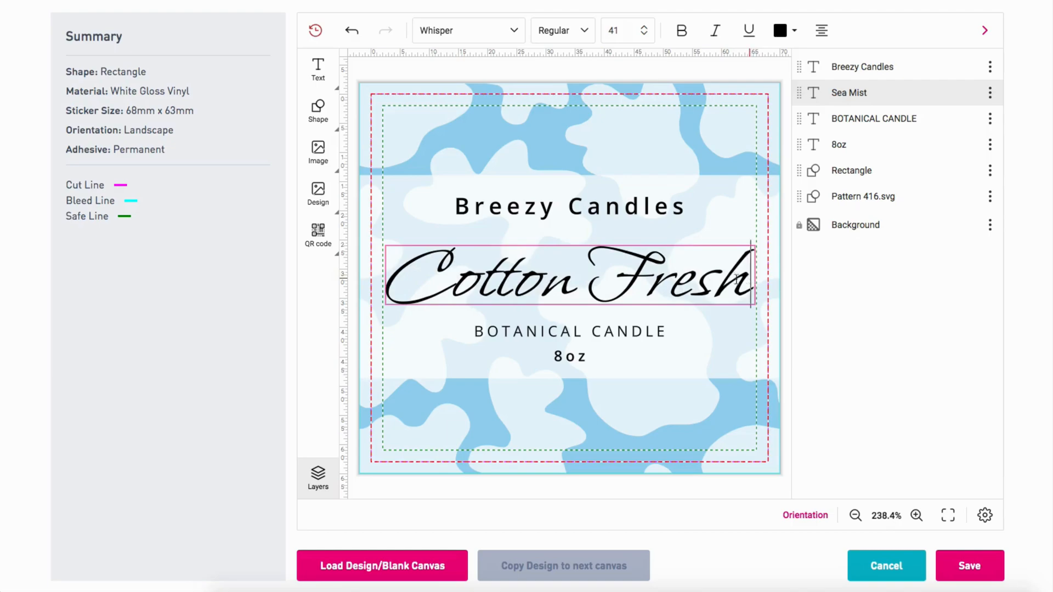
- Change the font of the "Cotton Fresh" text to Oooh Baby
{"action": "left_click_drag", "start_coordinate": [736, 280], "coordinate": [408, 276]}
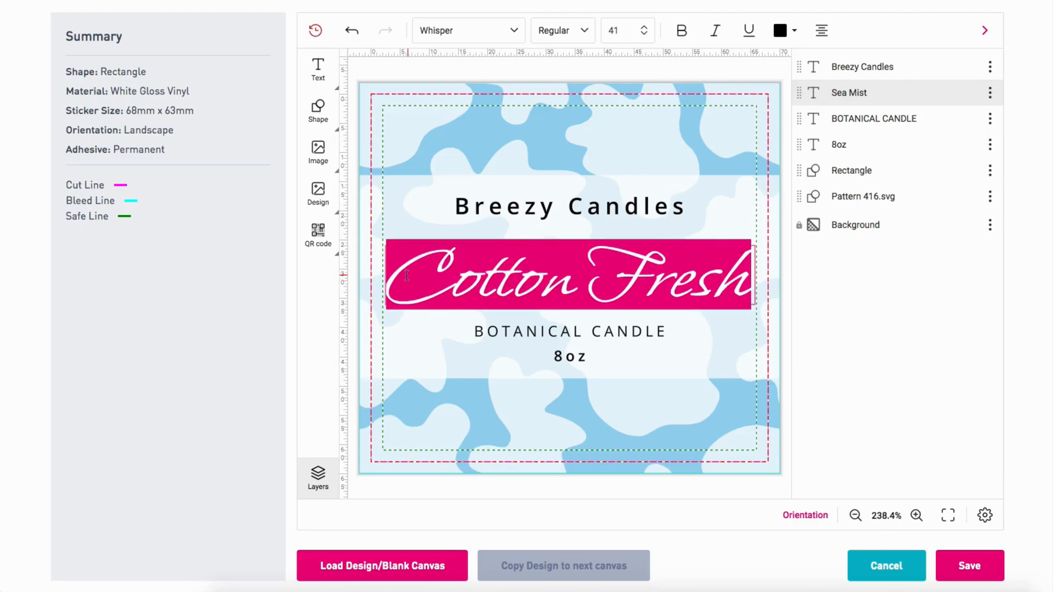
{"action": "left_click", "coordinate": [521, 30]}
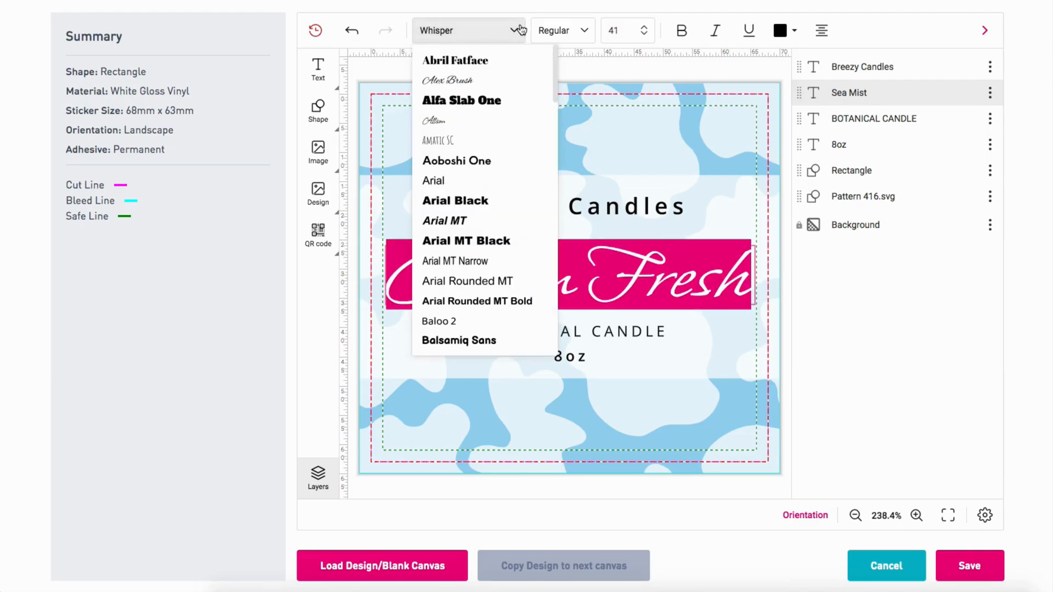
{"action": "scroll", "coordinate": [528, 156], "scroll_direction": "down", "scroll_amount": 3}
{"action": "scroll", "coordinate": [504, 174], "scroll_direction": "down", "scroll_amount": 5}
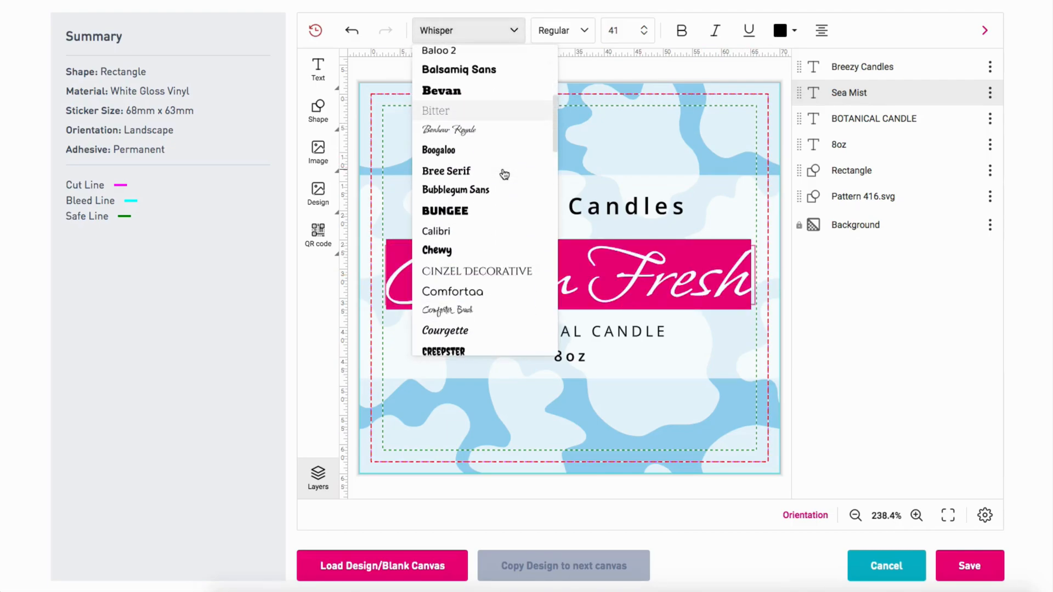
{"action": "scroll", "coordinate": [508, 175], "scroll_direction": "down", "scroll_amount": 5}
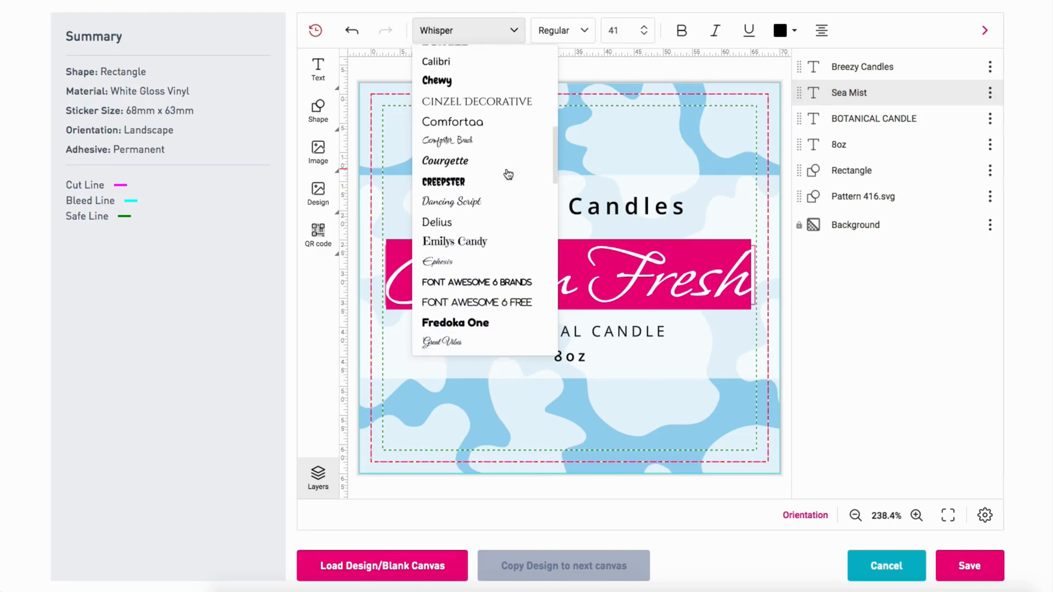
{"action": "scroll", "coordinate": [508, 174], "scroll_direction": "down", "scroll_amount": 3}
{"action": "scroll", "coordinate": [508, 174], "scroll_direction": "down", "scroll_amount": 4}
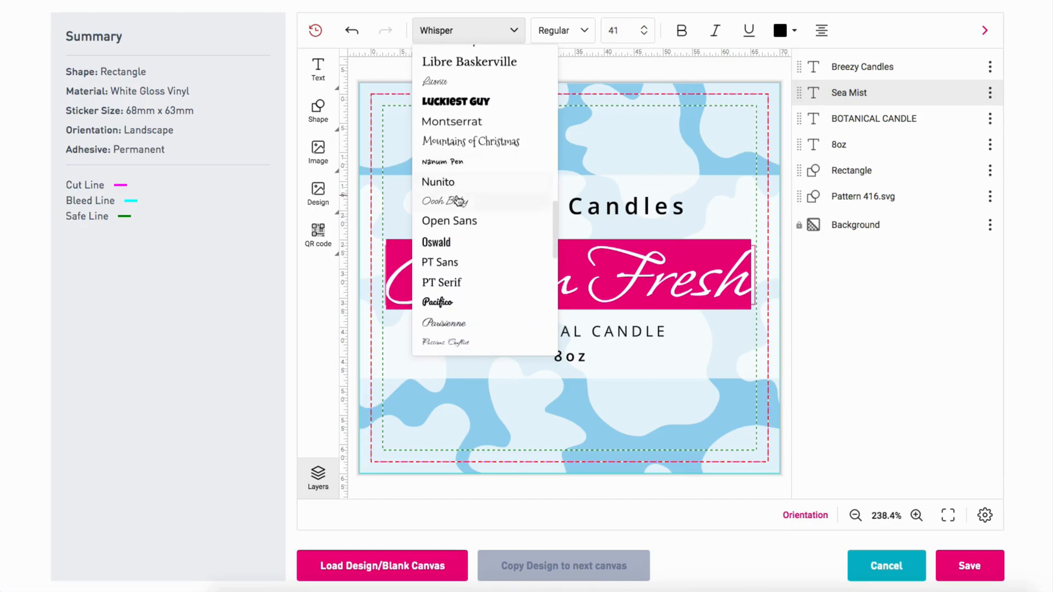
{"action": "left_click", "coordinate": [461, 202]}
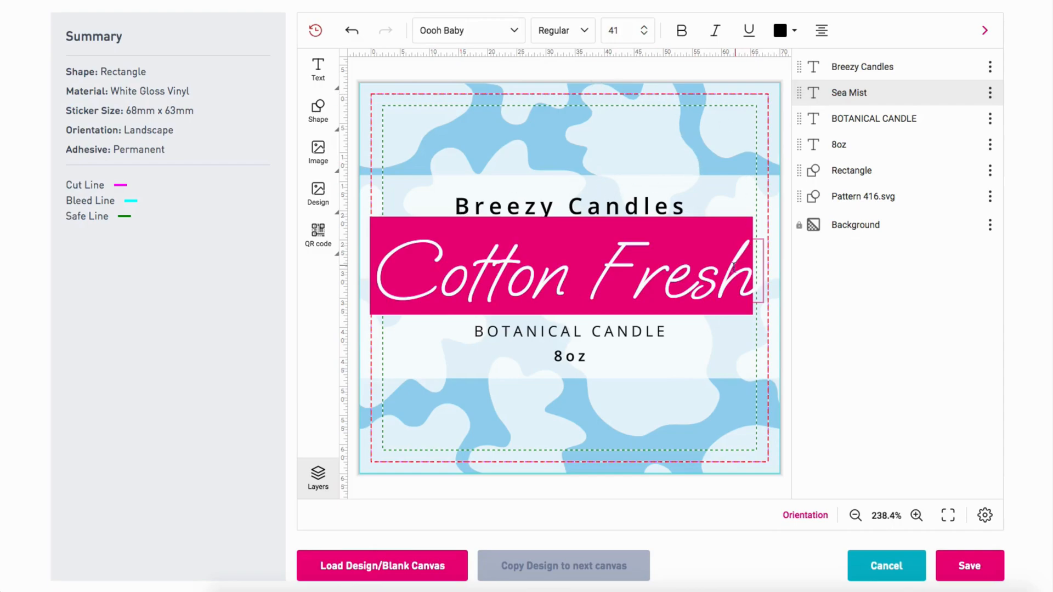
{"action": "left_click", "coordinate": [776, 484]}
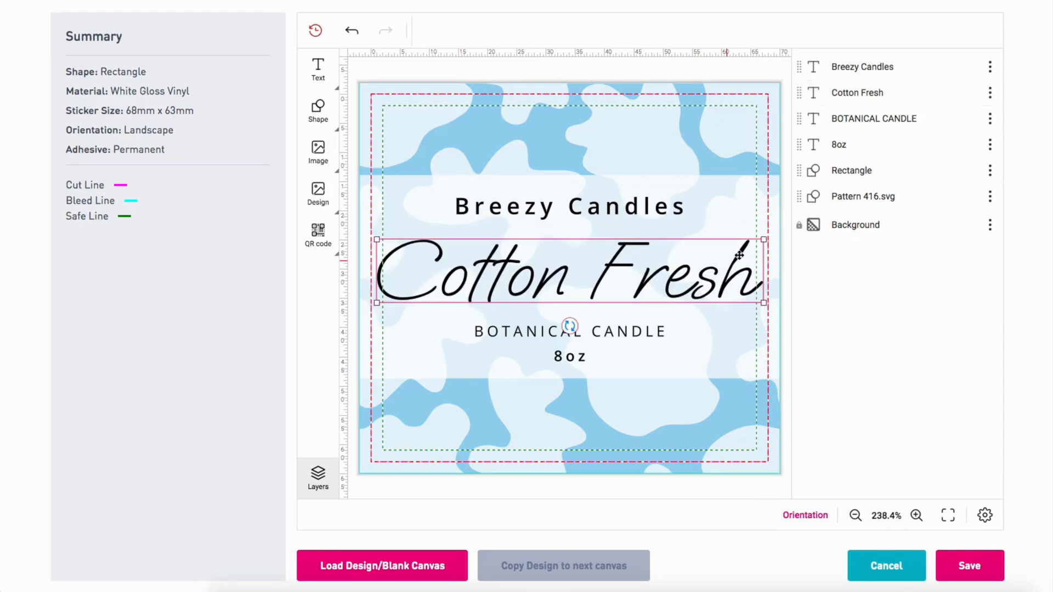
- Shrink the "Cotton Fresh" text to fit inside the safe line and re-centre it on the label
{"action": "left_click", "coordinate": [708, 279]}
{"action": "left_click_drag", "start_coordinate": [764, 241], "coordinate": [716, 251]}
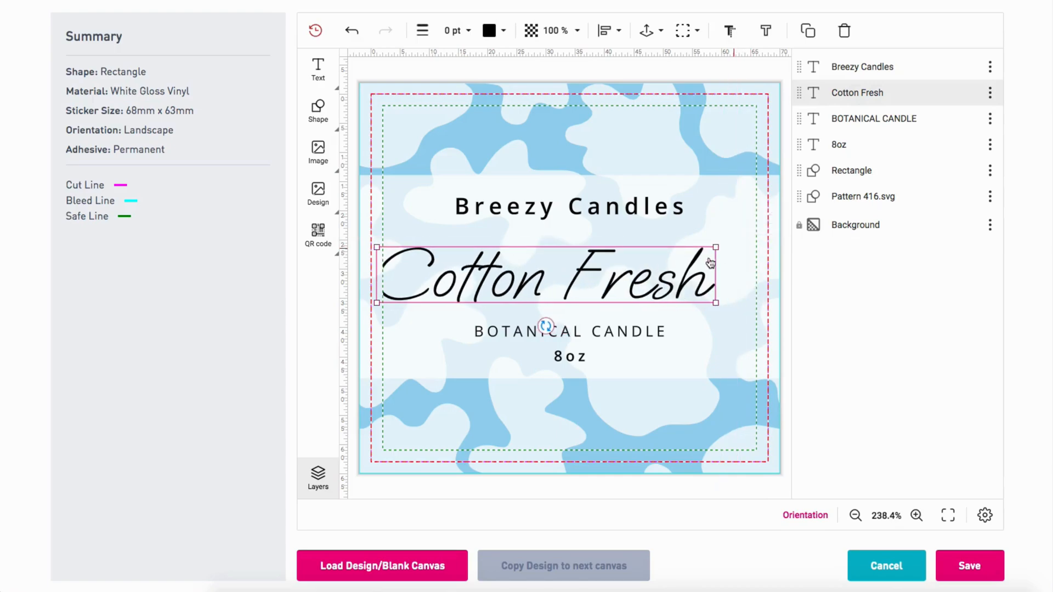
{"action": "left_click_drag", "start_coordinate": [645, 272], "coordinate": [665, 275]}
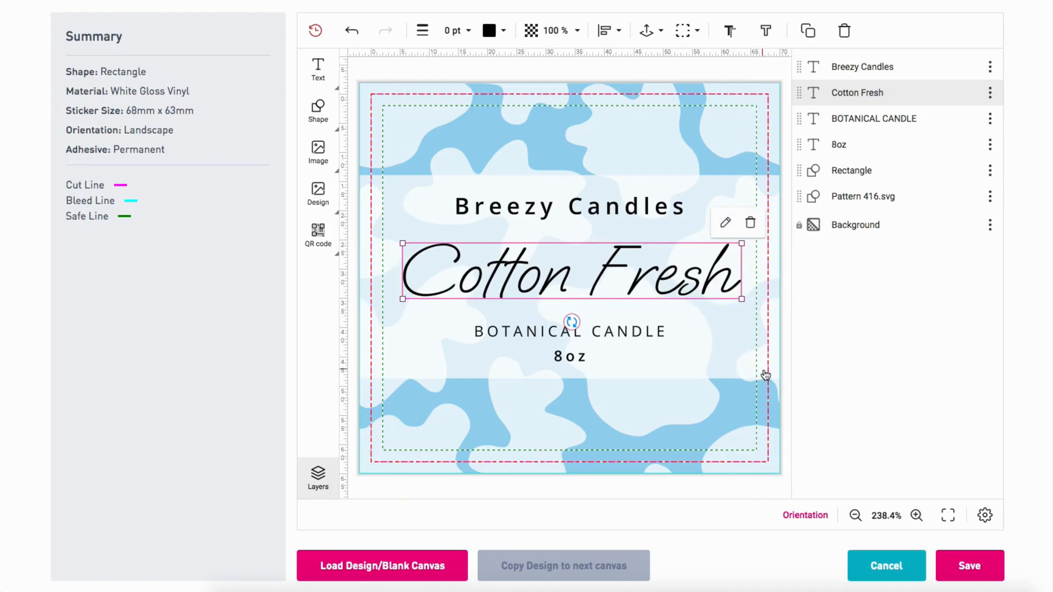
- Recolour the "Breezy Candles" text with the dark blue default swatch
{"action": "left_click", "coordinate": [628, 200]}
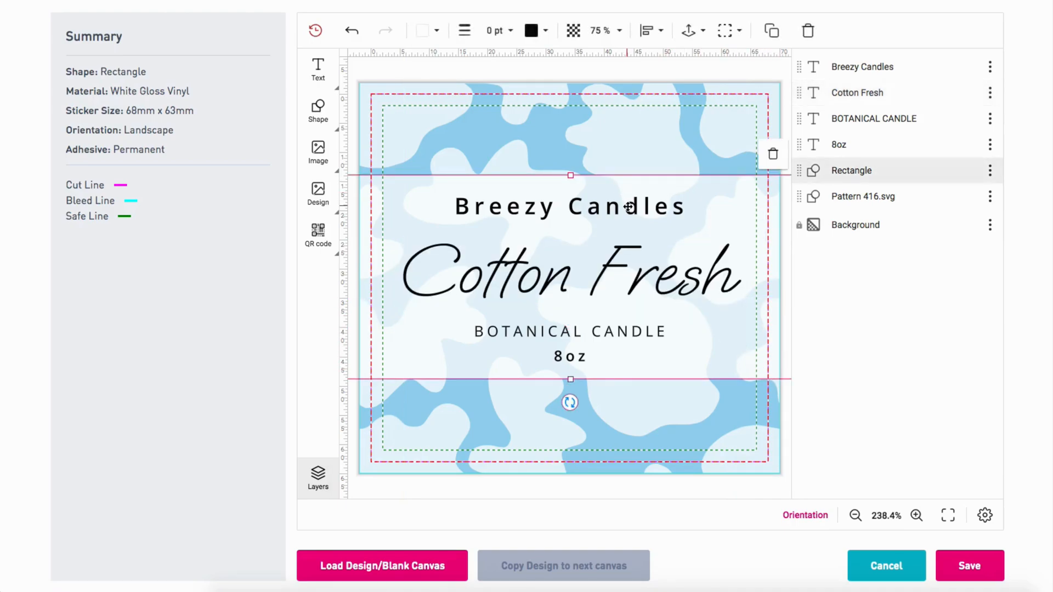
{"action": "double_click", "coordinate": [631, 207]}
{"action": "left_click_drag", "start_coordinate": [680, 208], "coordinate": [452, 207]}
{"action": "left_click", "coordinate": [793, 31]}
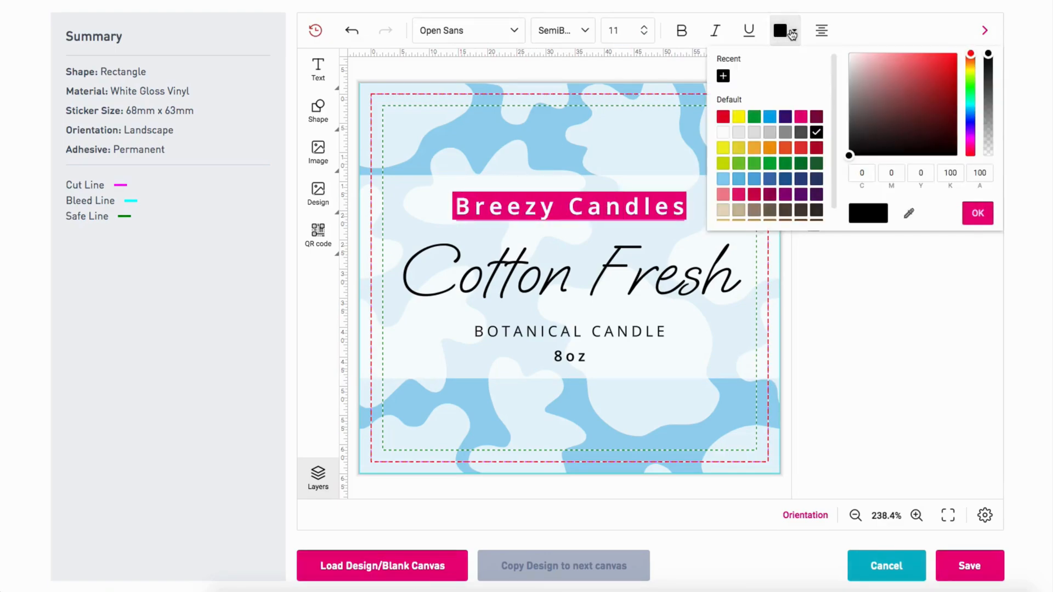
{"action": "left_click", "coordinate": [805, 183]}
{"action": "left_click", "coordinate": [978, 214]}
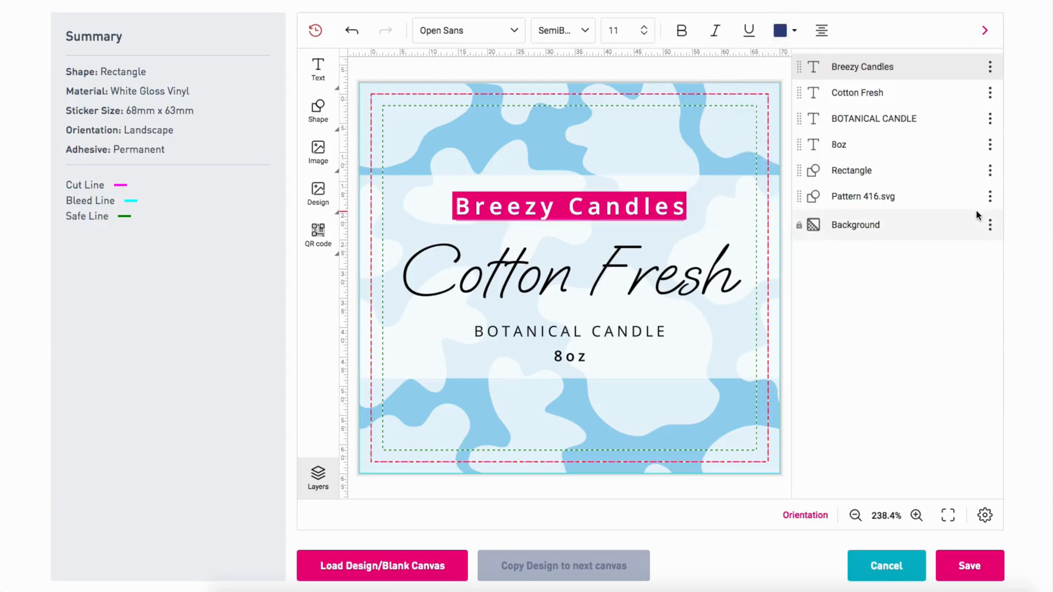
{"action": "left_click", "coordinate": [777, 73]}
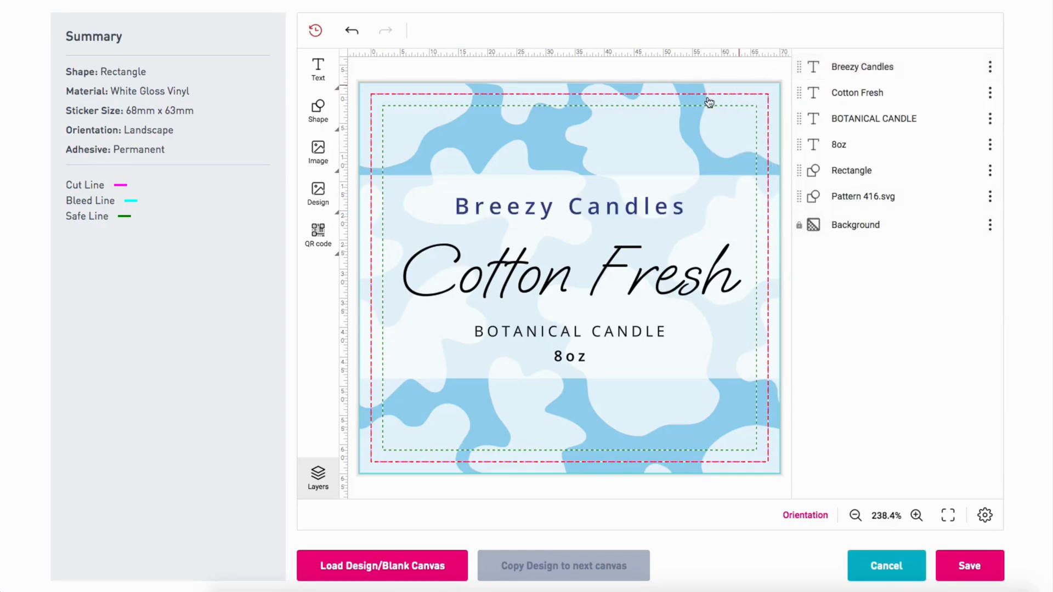
- Start adding an image to the label and open the Summer folder of the public Clip Art collection
{"action": "mouse_move", "coordinate": [320, 150]}
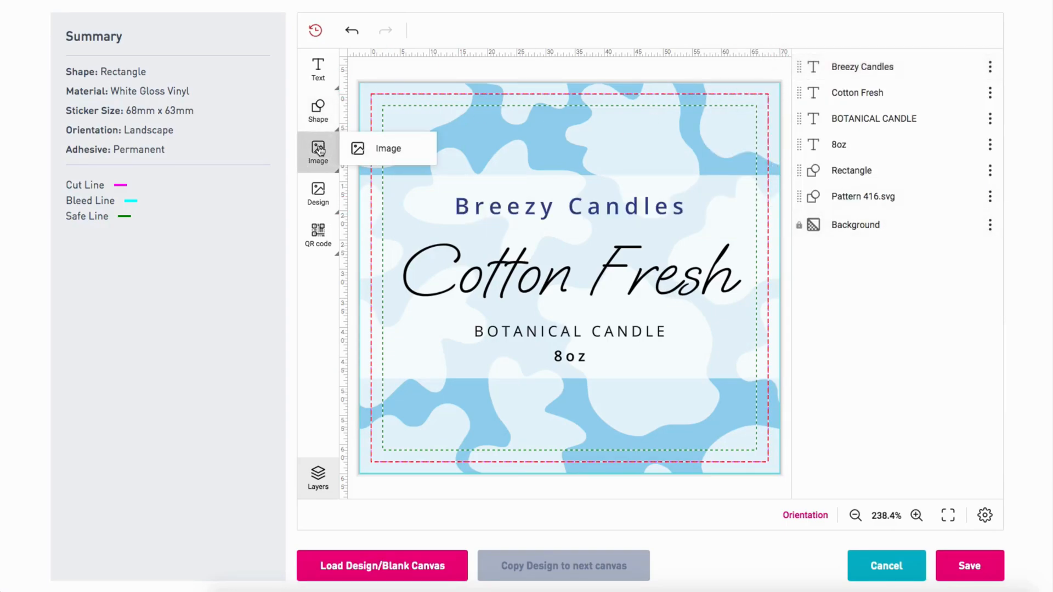
{"action": "left_click", "coordinate": [358, 148]}
{"action": "scroll", "coordinate": [407, 213], "scroll_direction": "down", "scroll_amount": 2}
{"action": "scroll", "coordinate": [431, 204], "scroll_direction": "down", "scroll_amount": 3}
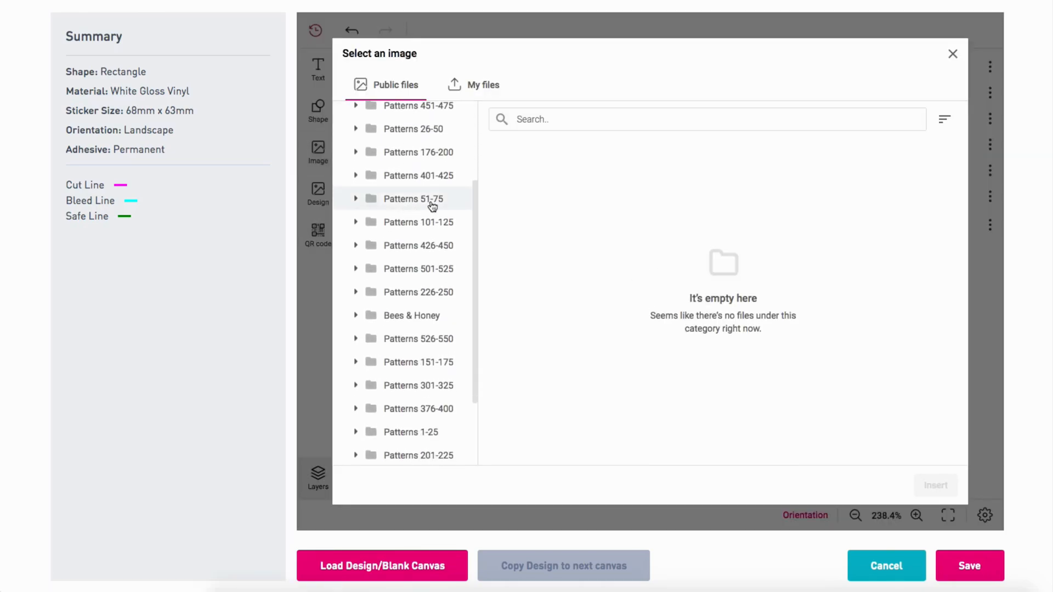
{"action": "left_click", "coordinate": [373, 449]}
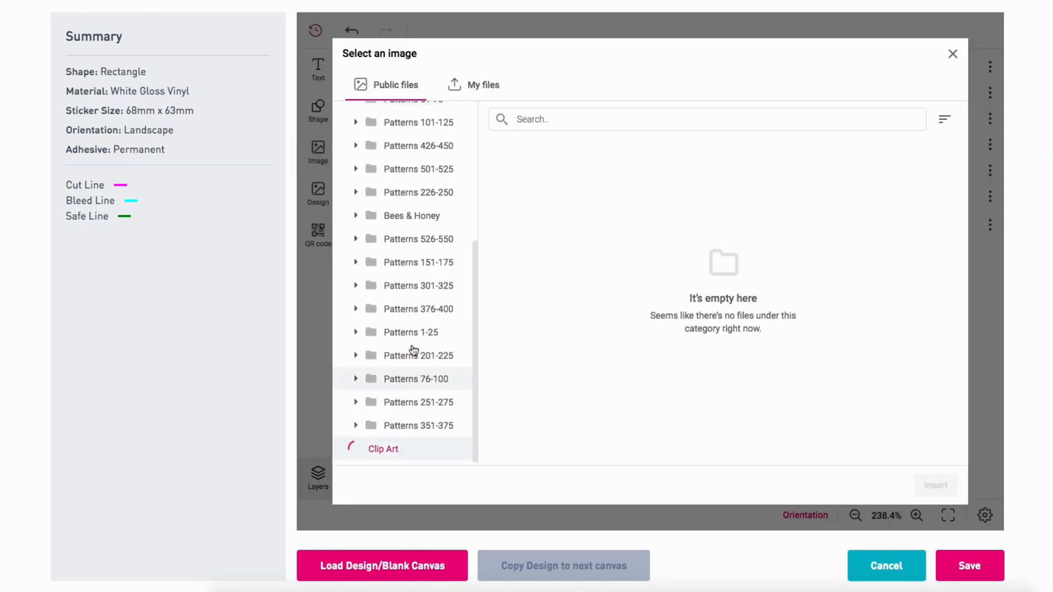
{"action": "scroll", "coordinate": [416, 321], "scroll_direction": "down", "scroll_amount": 5}
{"action": "scroll", "coordinate": [416, 321], "scroll_direction": "down", "scroll_amount": 3}
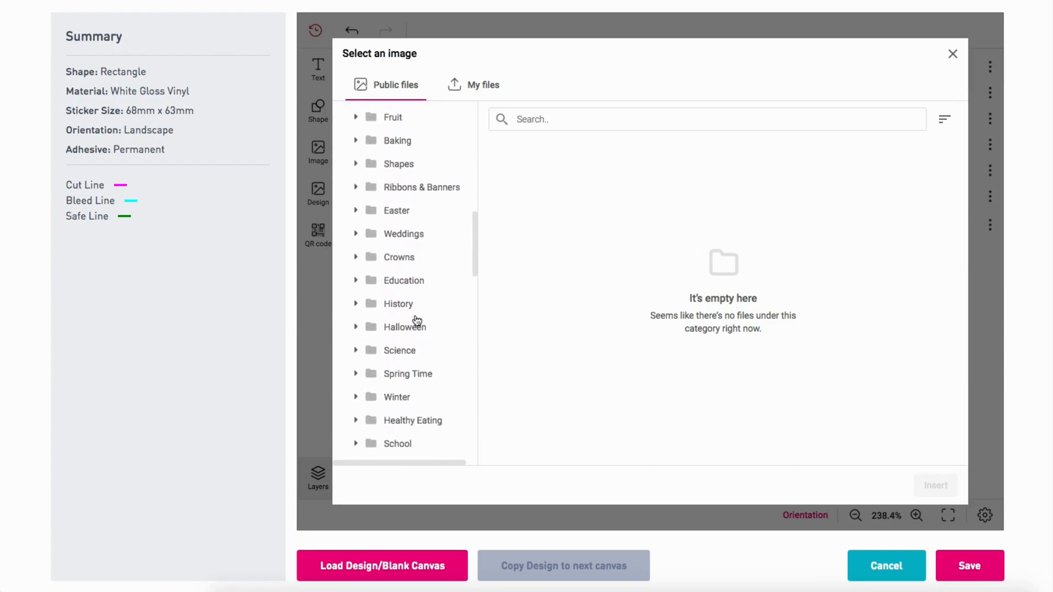
{"action": "scroll", "coordinate": [417, 320], "scroll_direction": "down", "scroll_amount": 1}
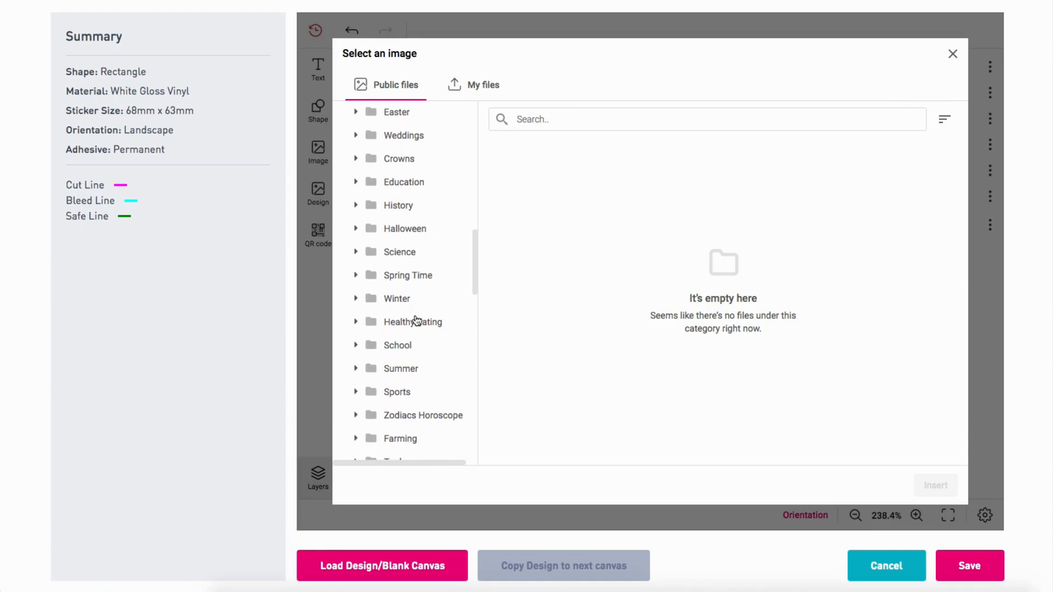
{"action": "scroll", "coordinate": [417, 320], "scroll_direction": "down", "scroll_amount": 3}
{"action": "scroll", "coordinate": [417, 321], "scroll_direction": "down", "scroll_amount": 5}
{"action": "scroll", "coordinate": [416, 320], "scroll_direction": "down", "scroll_amount": 4}
{"action": "scroll", "coordinate": [417, 320], "scroll_direction": "down", "scroll_amount": 2}
{"action": "scroll", "coordinate": [417, 321], "scroll_direction": "up", "scroll_amount": 8}
{"action": "scroll", "coordinate": [396, 331], "scroll_direction": "up", "scroll_amount": 2}
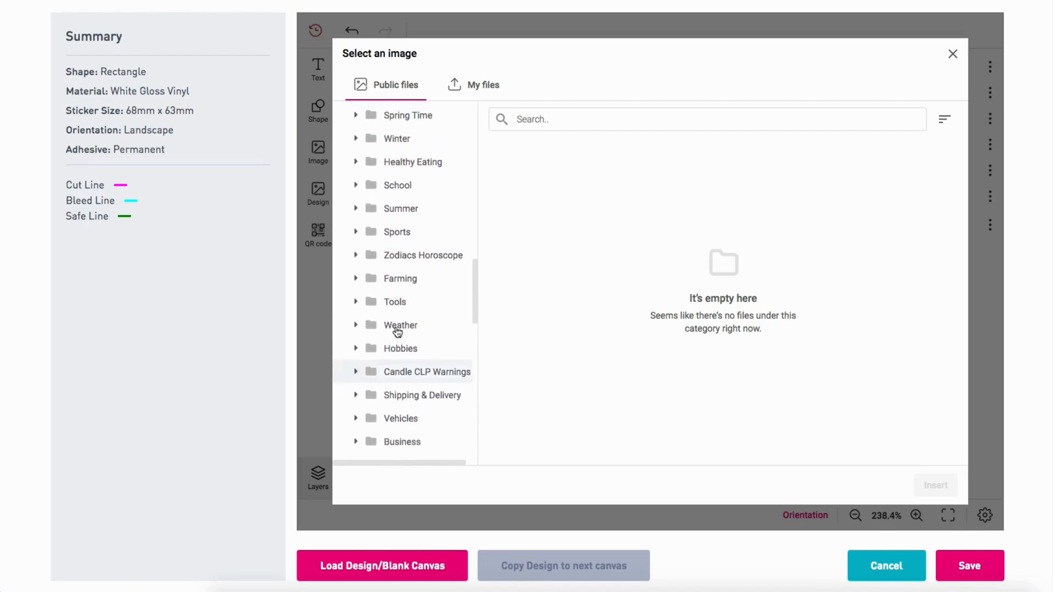
{"action": "left_click", "coordinate": [412, 213]}
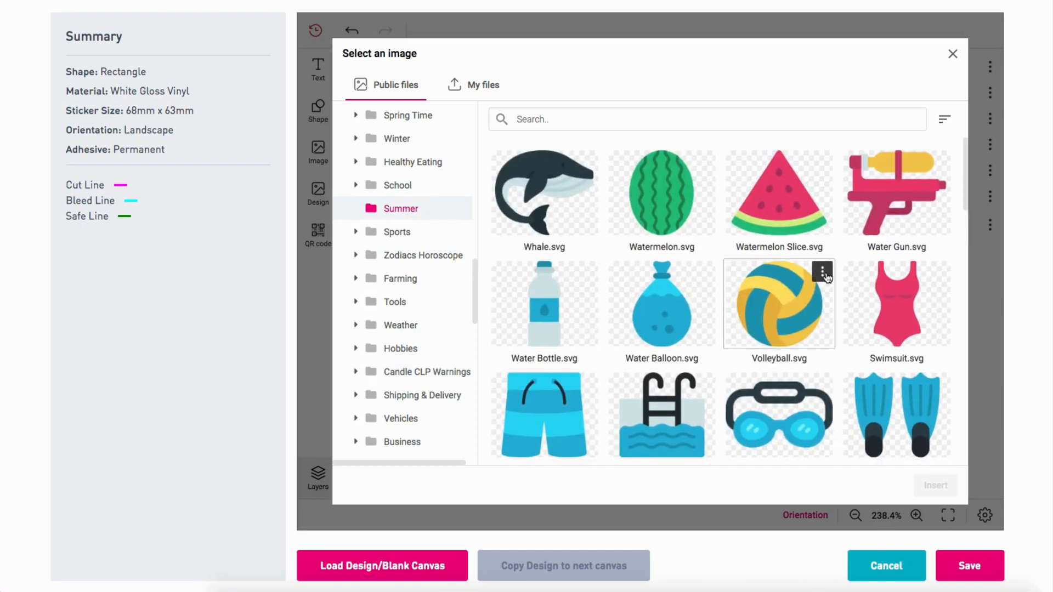
- Insert the Ocean Waves.svg clip art from the Summer folder into the label design
{"action": "scroll", "coordinate": [827, 276], "scroll_direction": "down", "scroll_amount": 2}
{"action": "scroll", "coordinate": [827, 277], "scroll_direction": "down", "scroll_amount": 2}
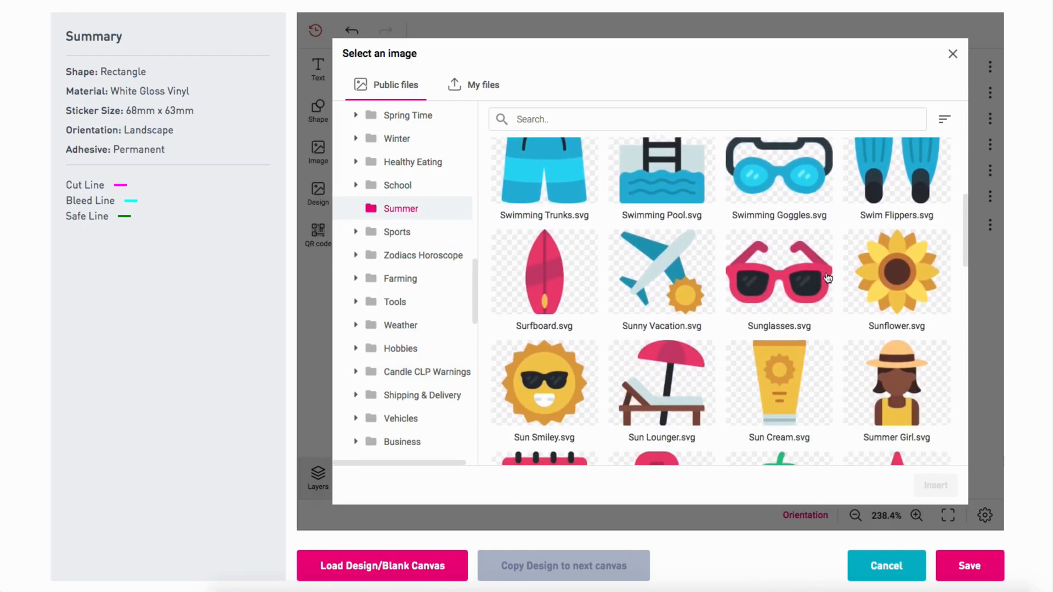
{"action": "scroll", "coordinate": [827, 277], "scroll_direction": "down", "scroll_amount": 2}
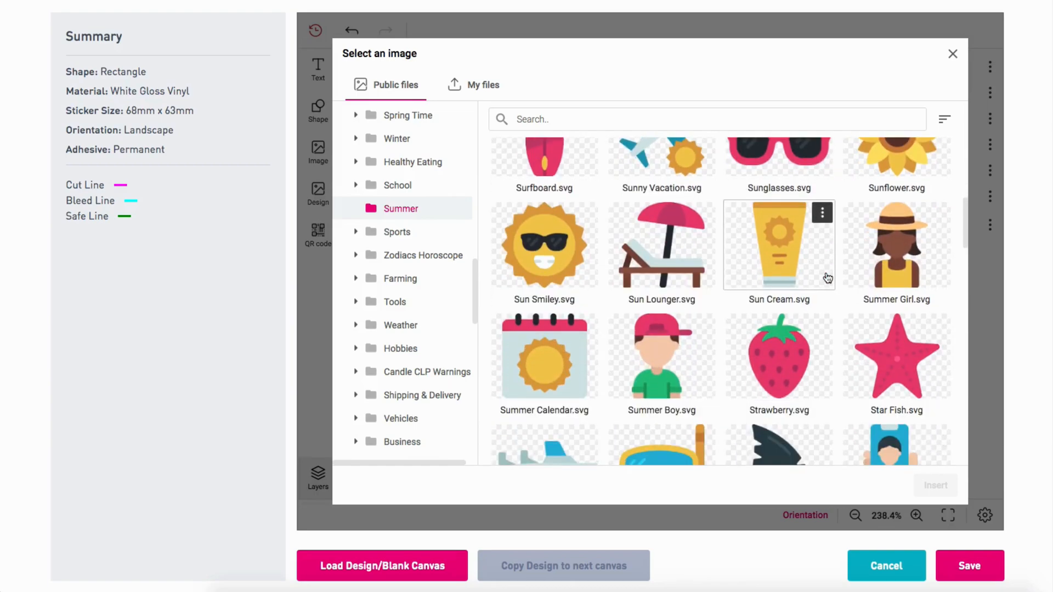
{"action": "scroll", "coordinate": [827, 277], "scroll_direction": "down", "scroll_amount": 2}
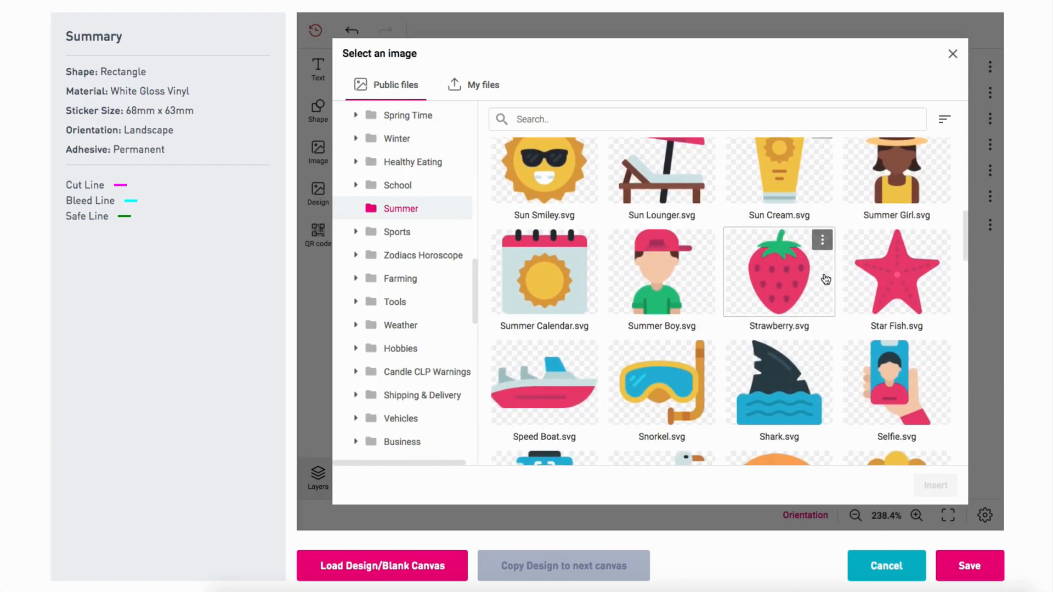
{"action": "scroll", "coordinate": [826, 279], "scroll_direction": "down", "scroll_amount": 3}
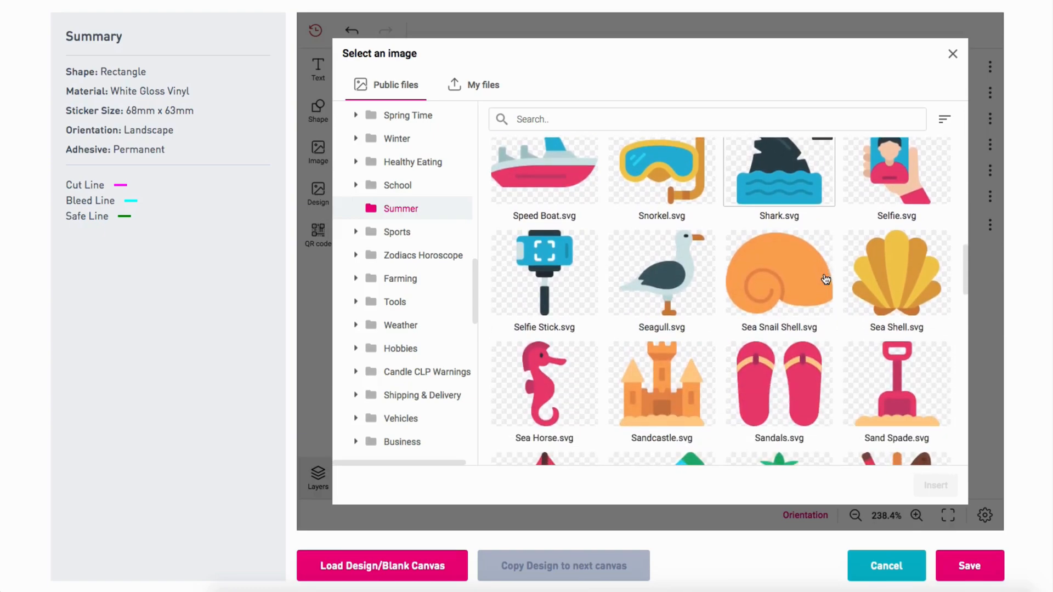
{"action": "scroll", "coordinate": [826, 279], "scroll_direction": "down", "scroll_amount": 2}
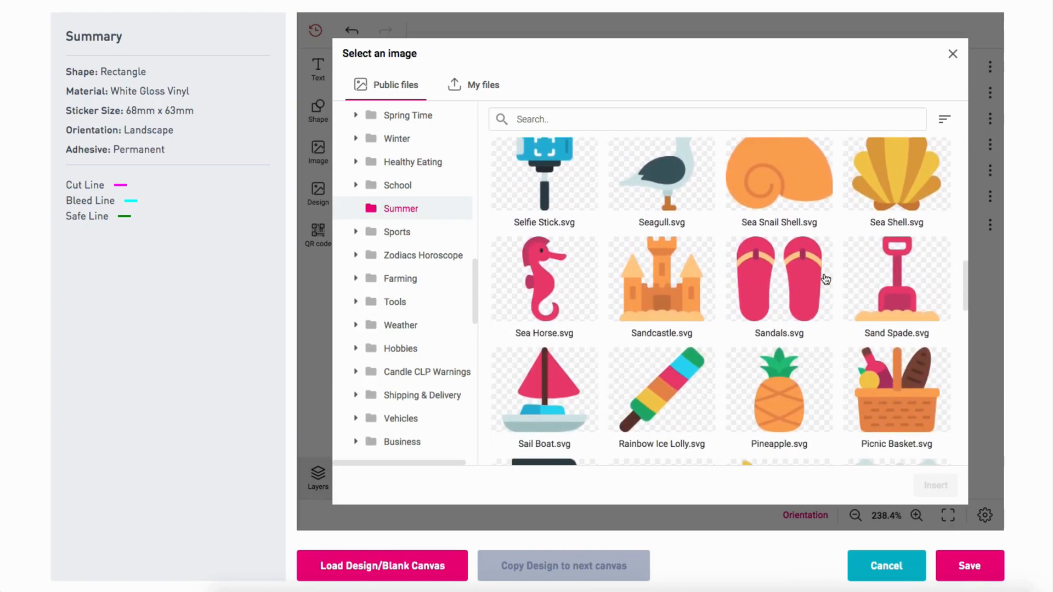
{"action": "scroll", "coordinate": [826, 280], "scroll_direction": "down", "scroll_amount": 5}
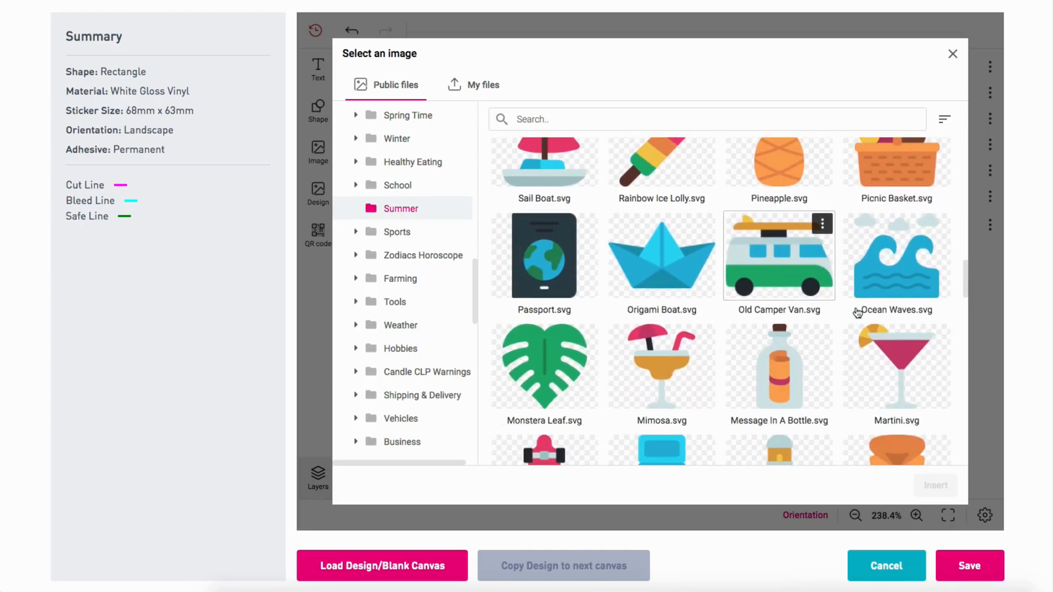
{"action": "left_click", "coordinate": [895, 282]}
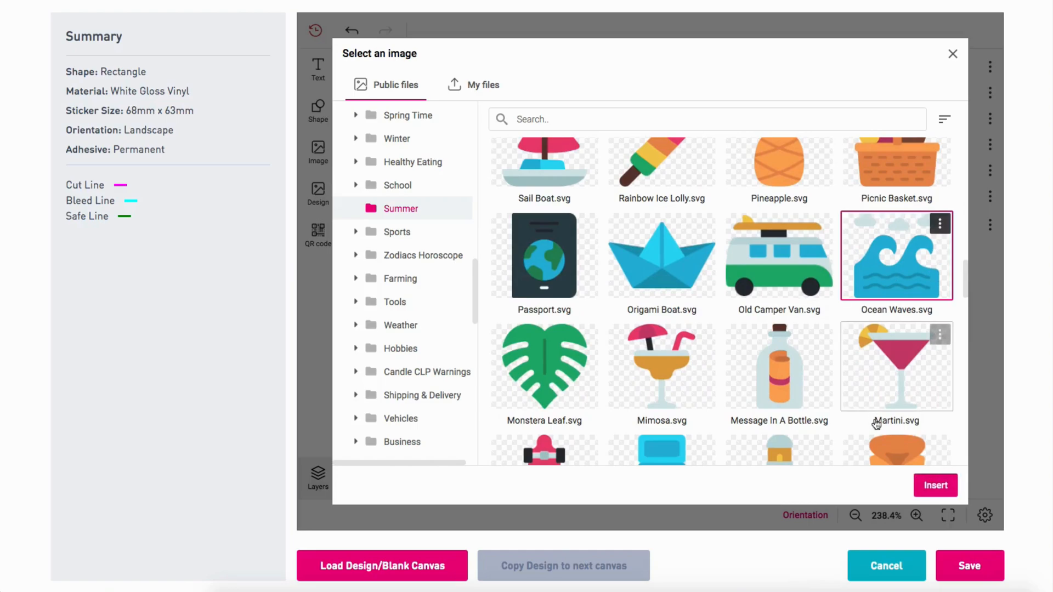
{"action": "left_click", "coordinate": [934, 486]}
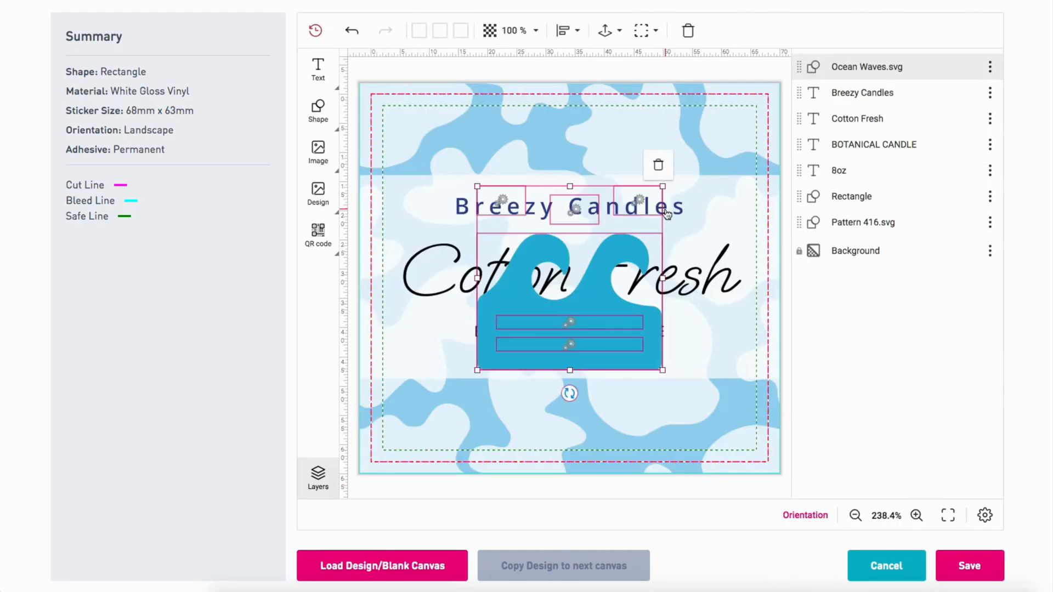
- Shrink the ocean waves graphic to about 26 mm wide and centre it below the "8oz" text, at the lower safe line
{"action": "left_click_drag", "start_coordinate": [663, 185], "coordinate": [633, 279]}
{"action": "left_click_drag", "start_coordinate": [579, 324], "coordinate": [599, 408]}
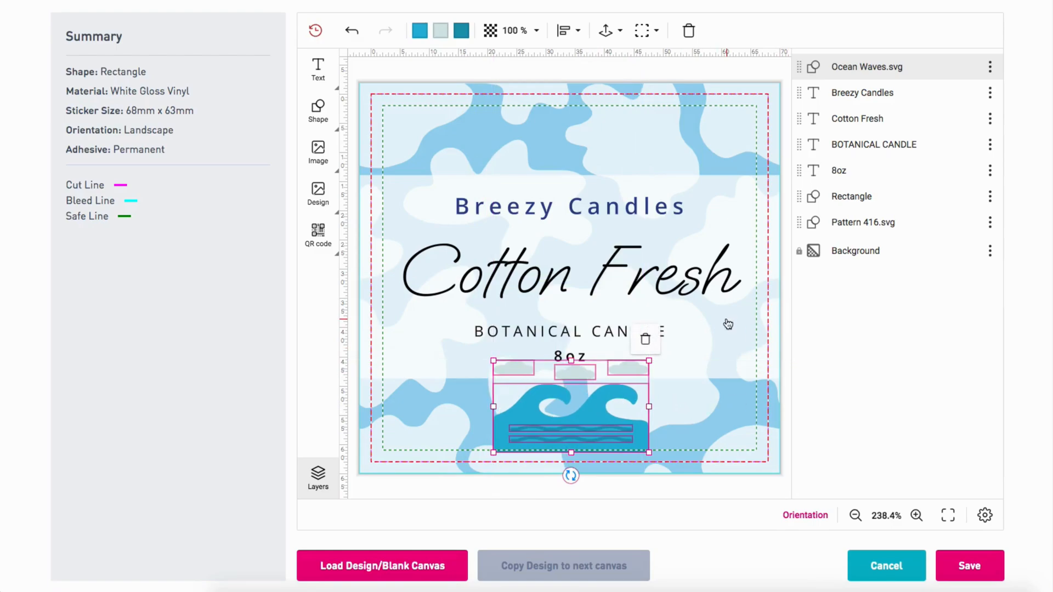
{"action": "left_click", "coordinate": [702, 487]}
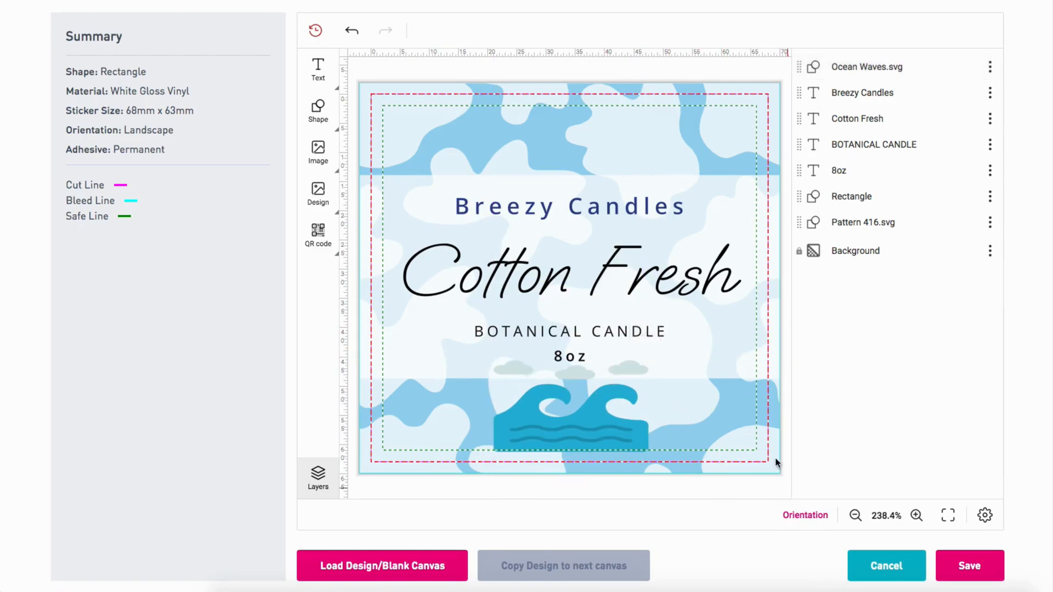
- Save the label design and continue the order to the quantity stage
{"action": "left_click", "coordinate": [971, 569]}
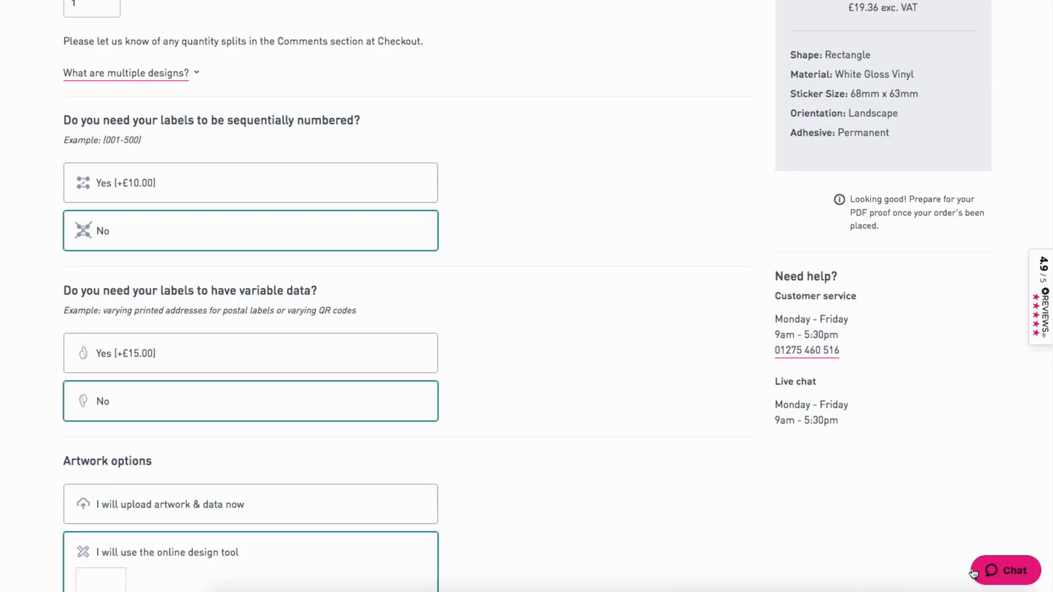
{"action": "scroll", "coordinate": [536, 302], "scroll_direction": "down", "scroll_amount": 3}
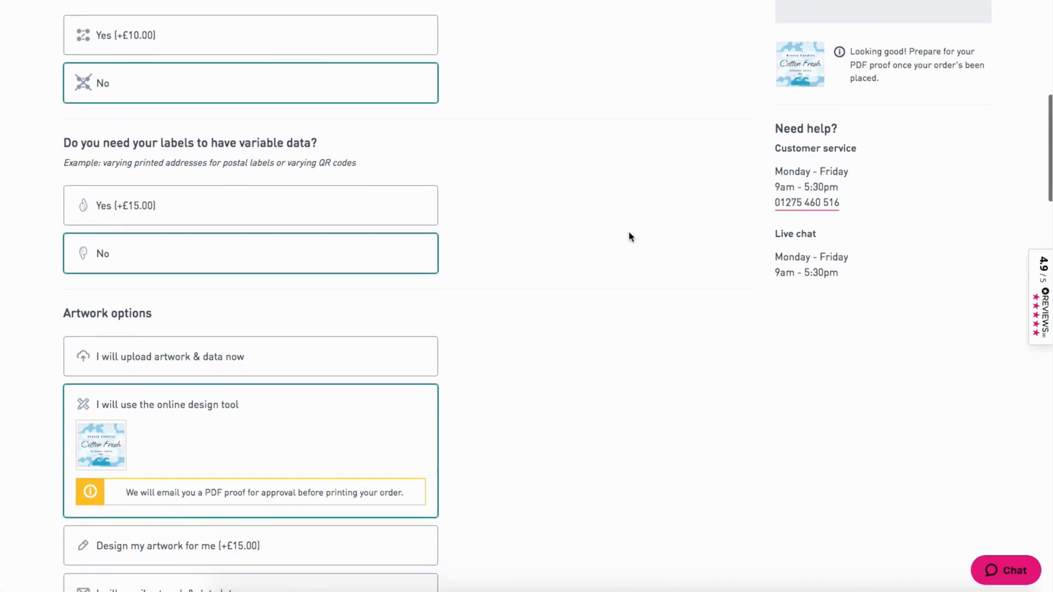
{"action": "scroll", "coordinate": [629, 237], "scroll_direction": "down", "scroll_amount": 4}
{"action": "left_click", "coordinate": [166, 503]}
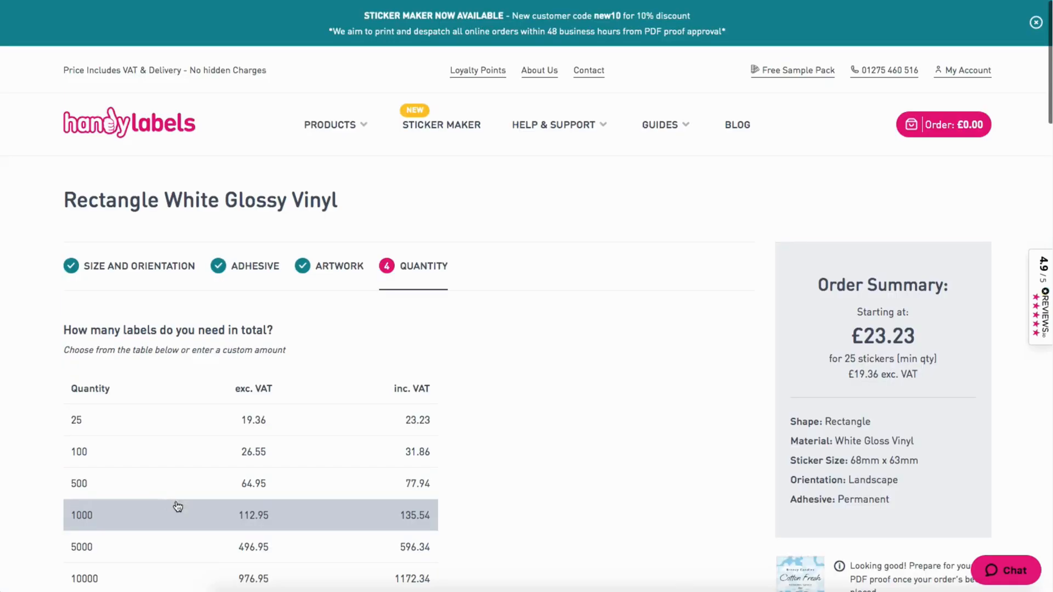
- Choose a quantity of 500 labels and add the order to the cart
{"action": "scroll", "coordinate": [670, 406], "scroll_direction": "down", "scroll_amount": 1}
{"action": "left_click", "coordinate": [352, 366]}
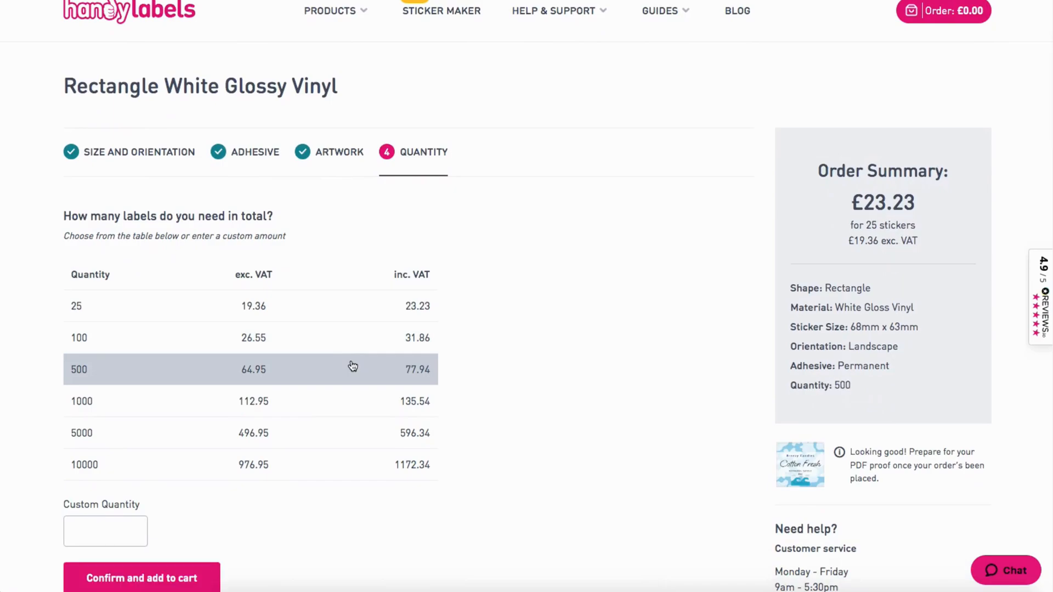
{"action": "scroll", "coordinate": [581, 355], "scroll_direction": "down", "scroll_amount": 1}
{"action": "left_click", "coordinate": [172, 502]}
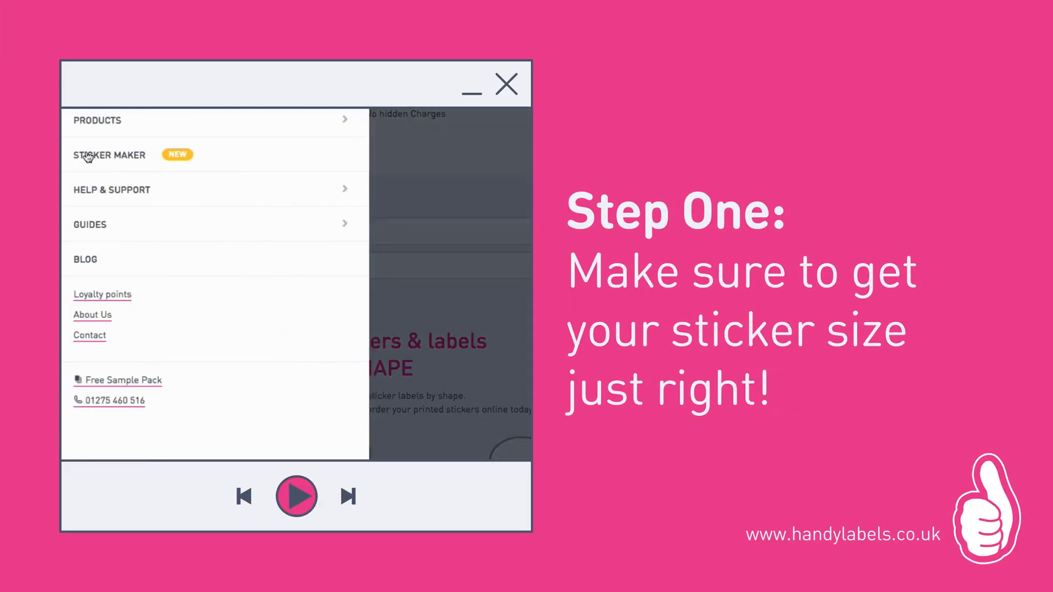
- Open the Label Size Guide from the website's guides
{"action": "left_click", "coordinate": [107, 225]}
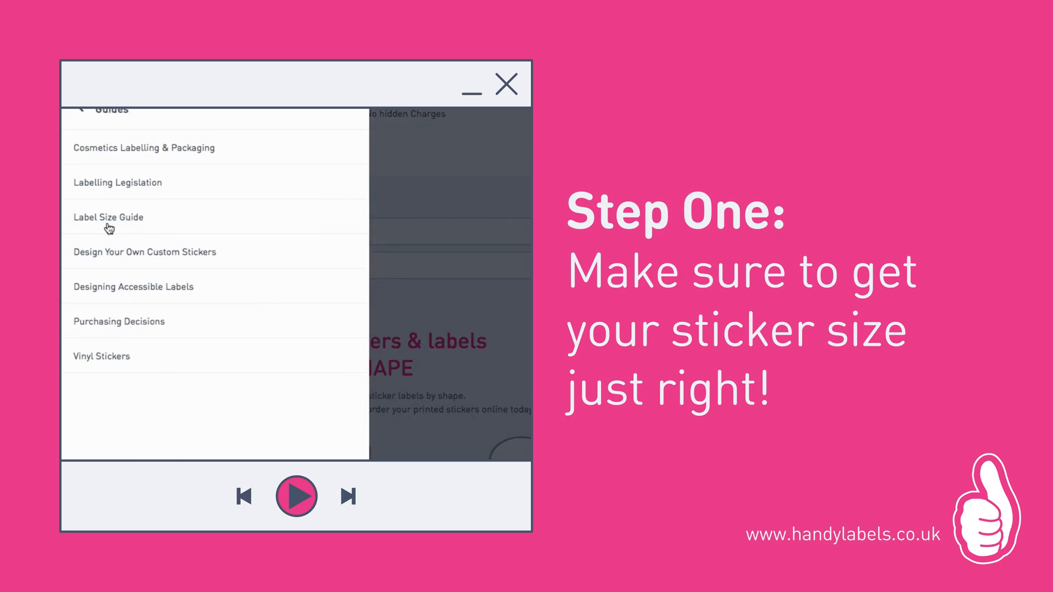
{"action": "left_click", "coordinate": [109, 228]}
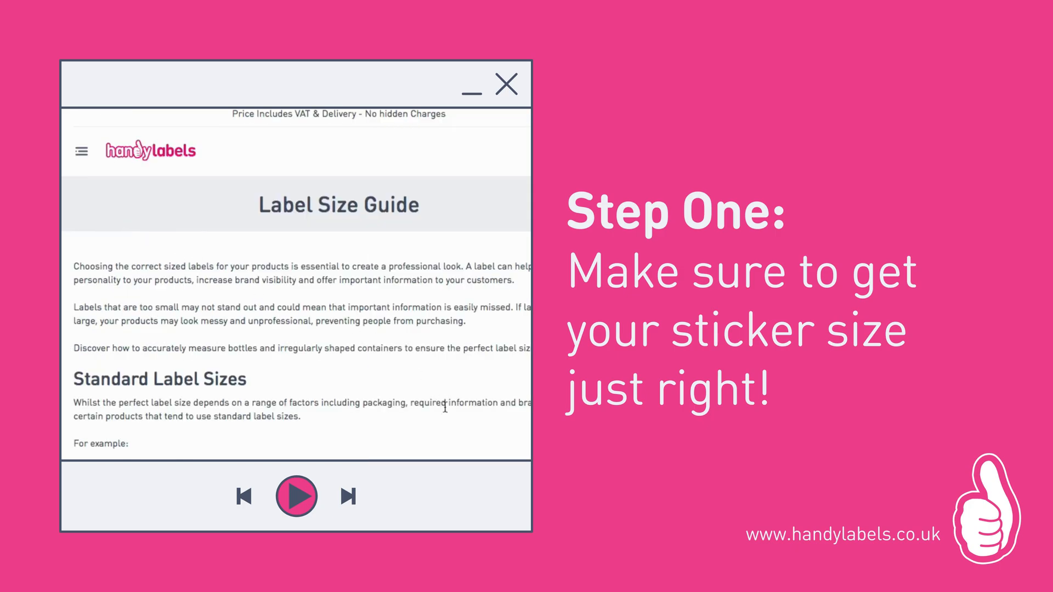